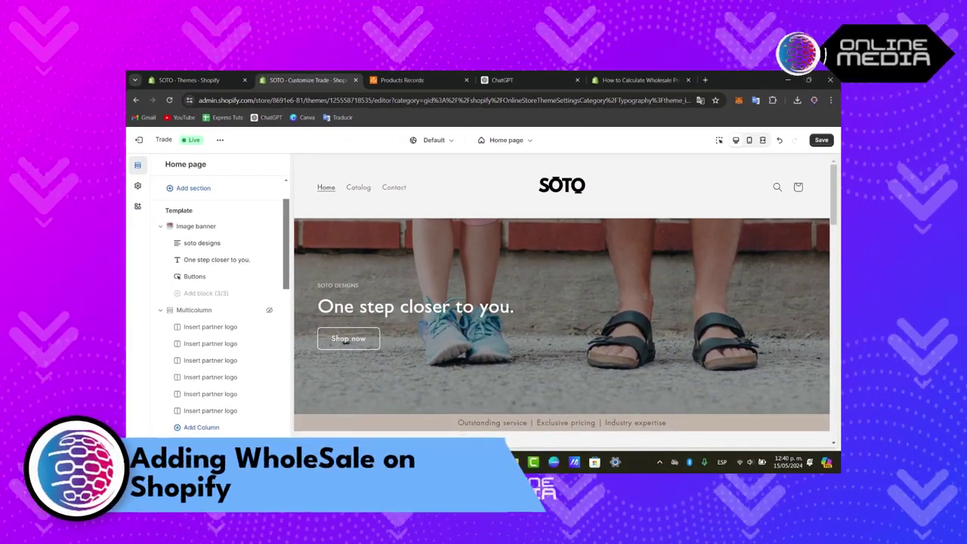
Scroll through the SOTO store's home page preview in the theme editor
{"action": "scroll", "coordinate": [572, 349], "scroll_direction": "down", "scroll_amount": 3}
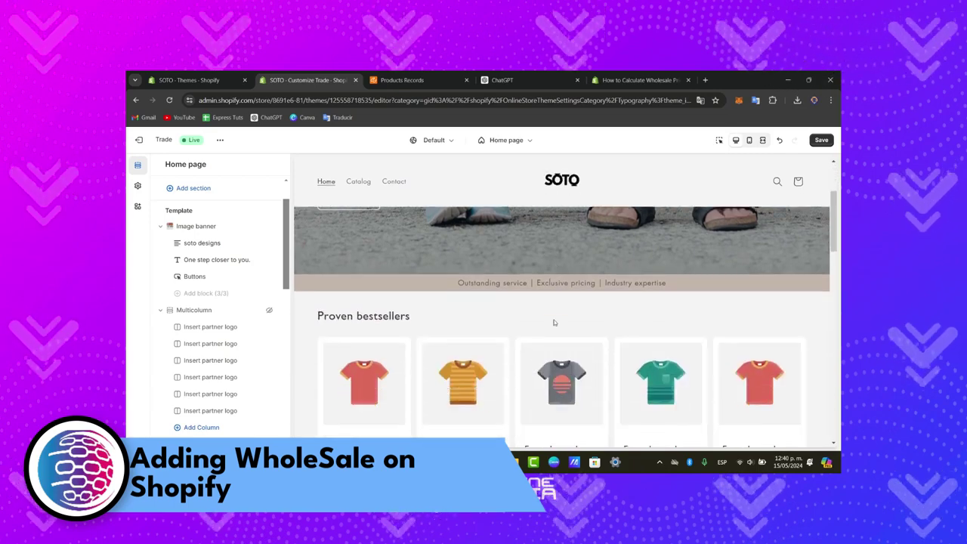
{"action": "scroll", "coordinate": [527, 317], "scroll_direction": "up", "scroll_amount": 3}
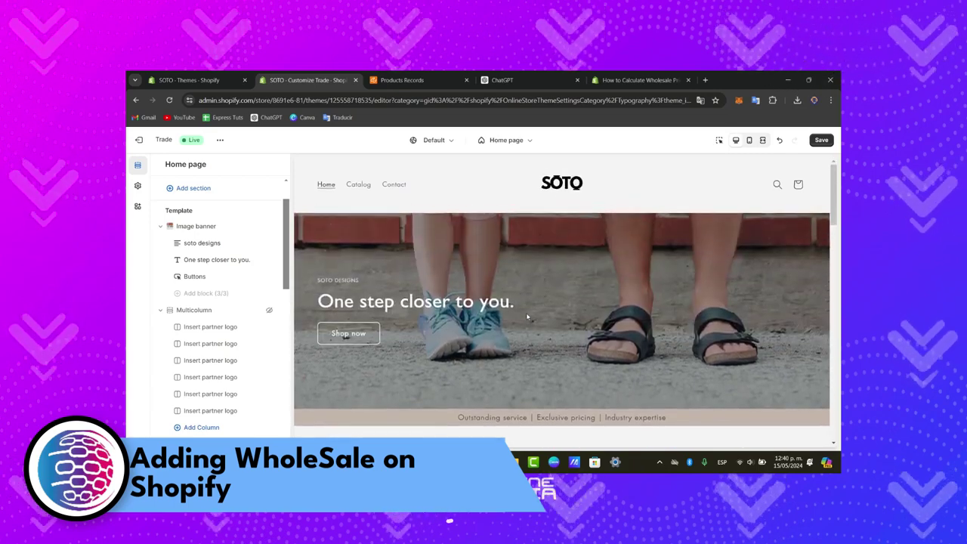
{"action": "scroll", "coordinate": [528, 317], "scroll_direction": "down", "scroll_amount": 3}
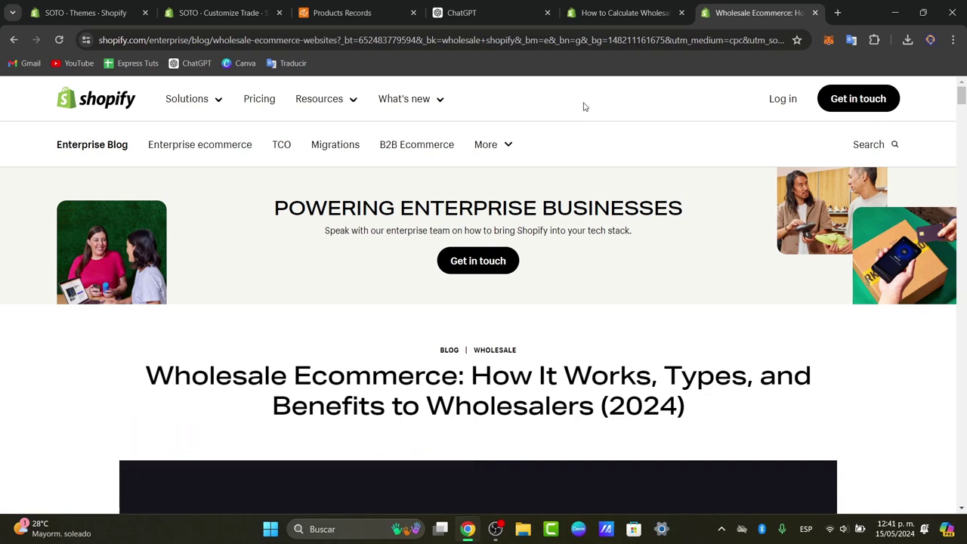
Scroll through Shopify's wholesale ecommerce article
{"action": "scroll", "coordinate": [617, 231], "scroll_direction": "down", "scroll_amount": 8}
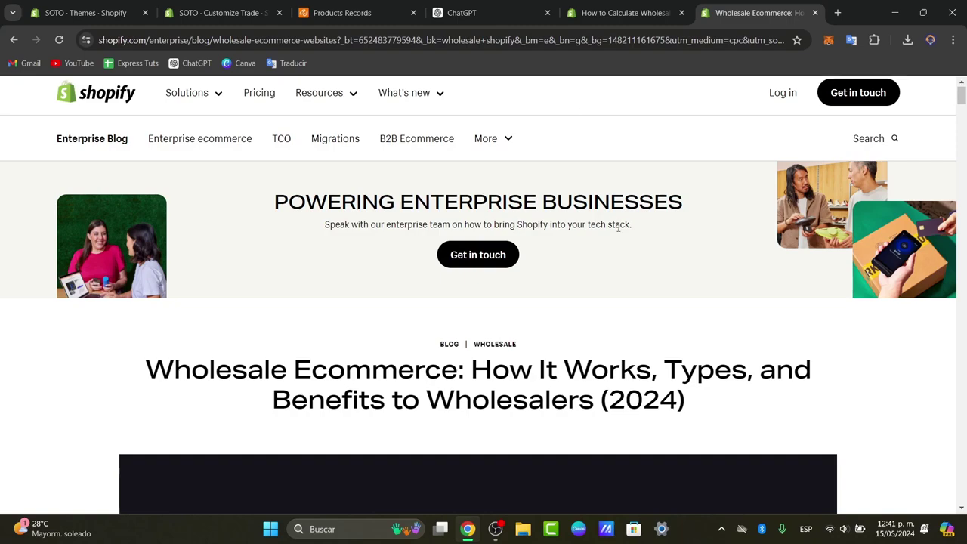
{"action": "scroll", "coordinate": [617, 231], "scroll_direction": "down", "scroll_amount": 6}
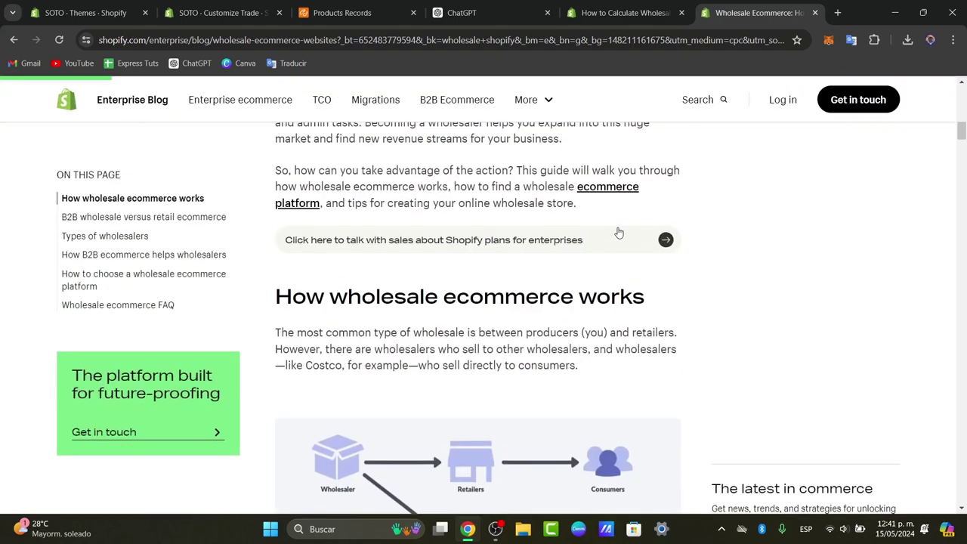
{"action": "scroll", "coordinate": [618, 227], "scroll_direction": "up", "scroll_amount": 2}
{"action": "scroll", "coordinate": [618, 226], "scroll_direction": "down", "scroll_amount": 3}
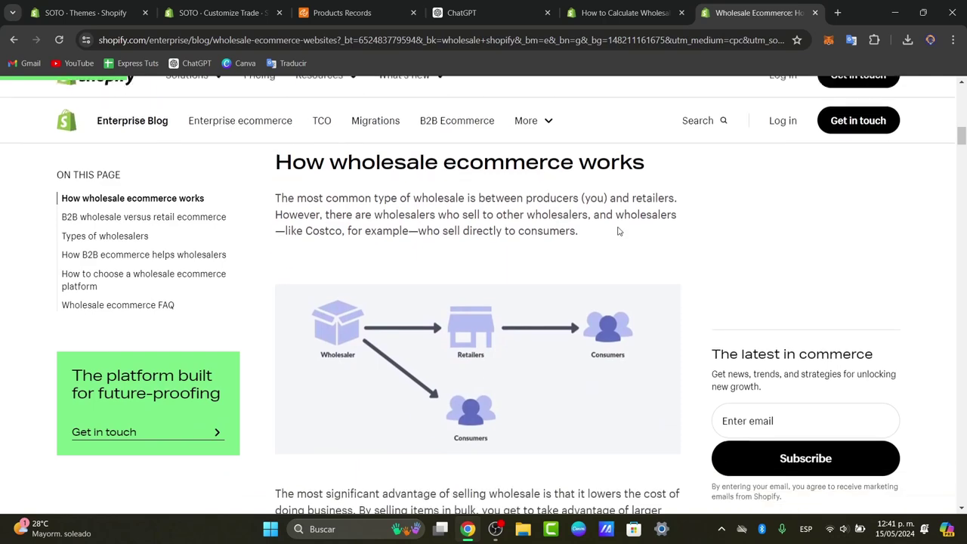
{"action": "scroll", "coordinate": [618, 227], "scroll_direction": "up", "scroll_amount": 10}
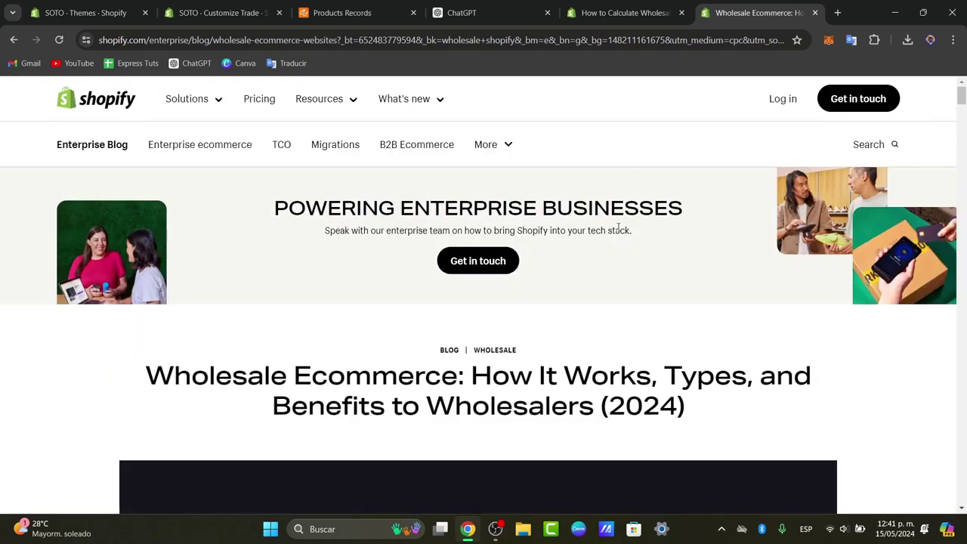
Open Shopify's pricing page and highlight the Plus plan's $2,300 monthly price
{"action": "left_click", "coordinate": [268, 103]}
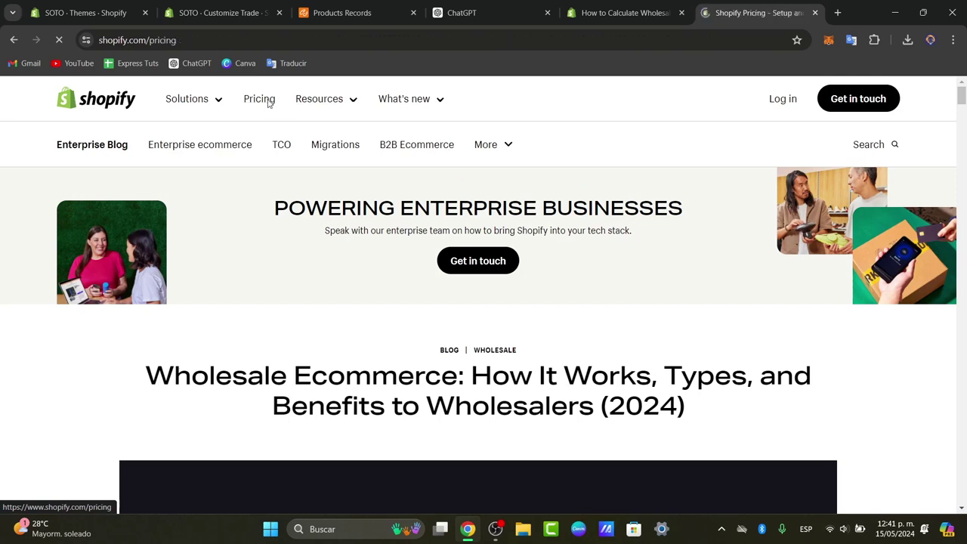
{"action": "scroll", "coordinate": [470, 239], "scroll_direction": "down", "scroll_amount": 5}
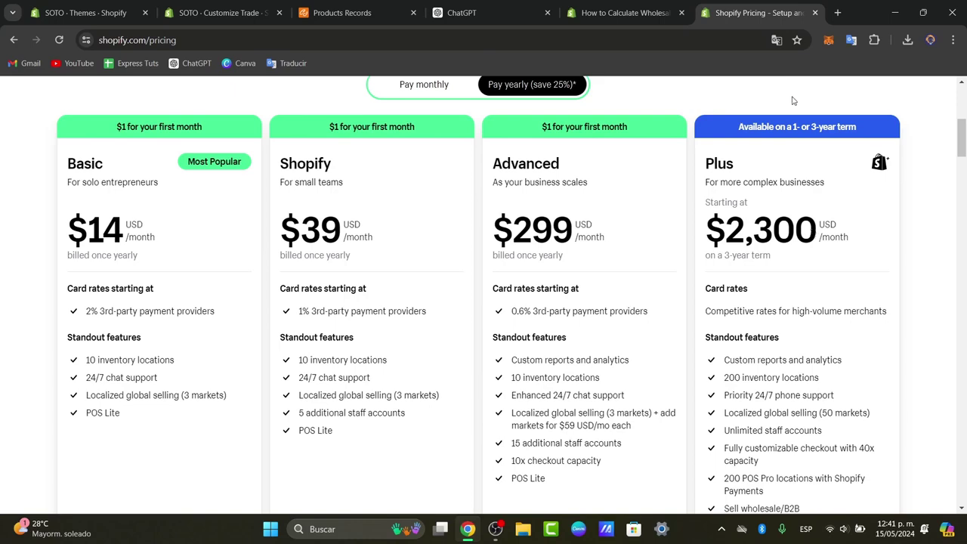
{"action": "double_click", "coordinate": [770, 228]}
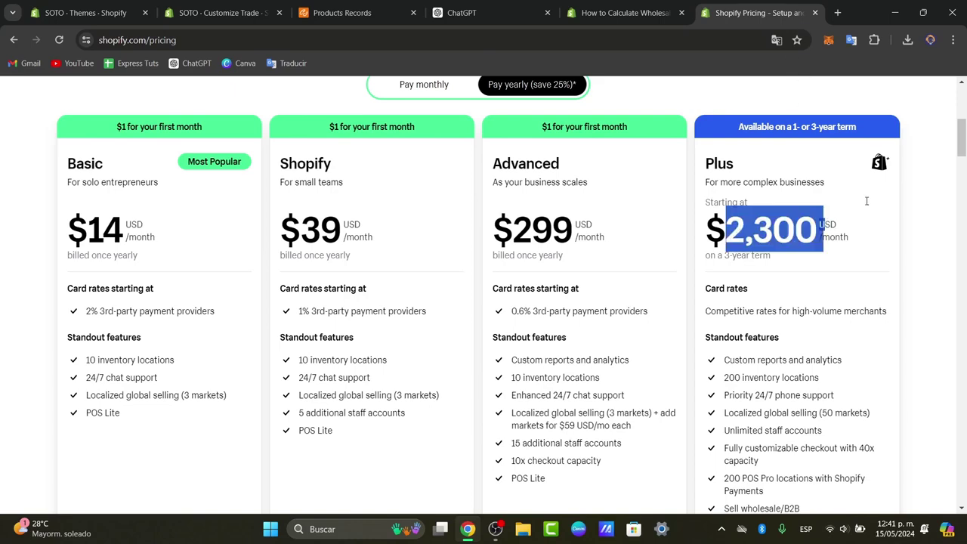
Close the pricing tab and return to the SOTO Trade theme editor tab
{"action": "key", "text": "ctrl+w"}
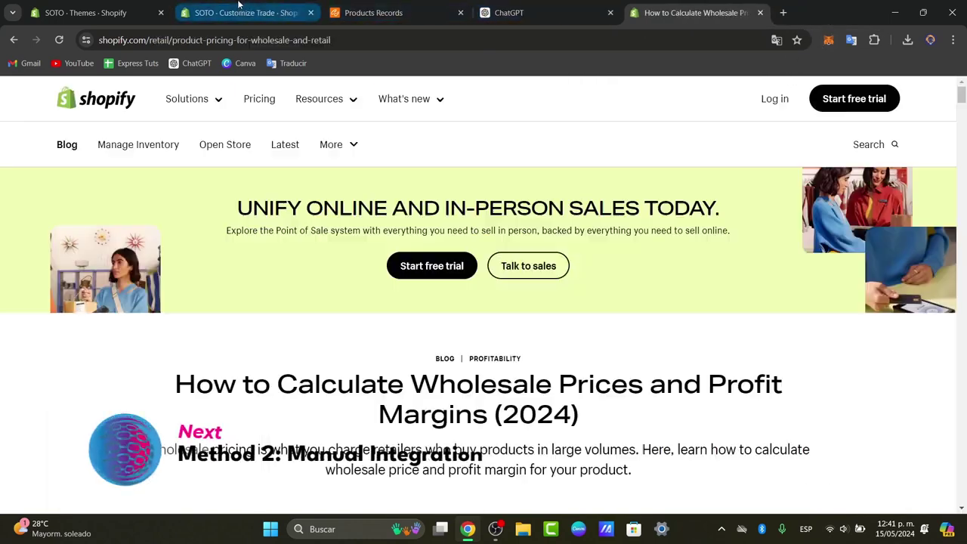
{"action": "left_click", "coordinate": [238, 9]}
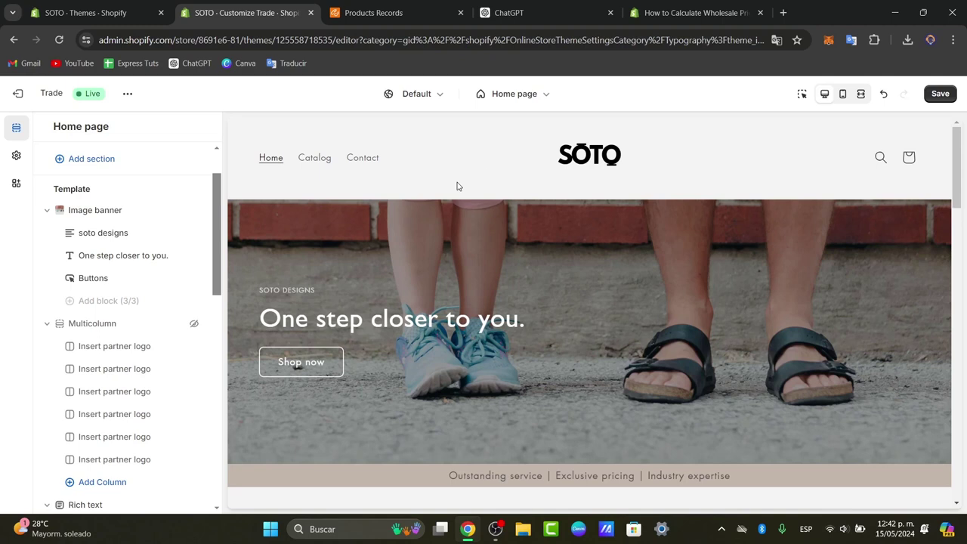
Search the Shopify App Store for 'wholesale' apps from the store's Apps search
{"action": "key", "text": "ctrl+shift+Tab"}
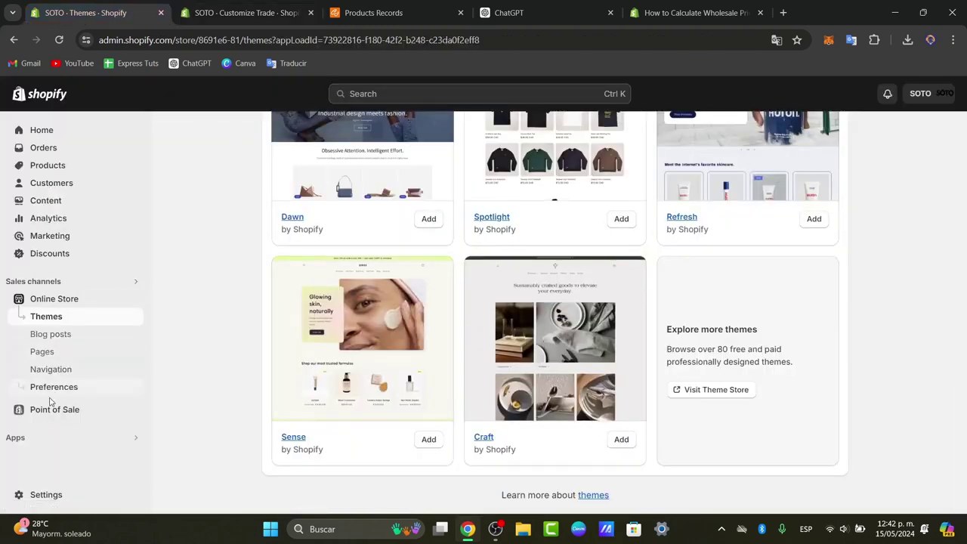
{"action": "left_click", "coordinate": [21, 437]}
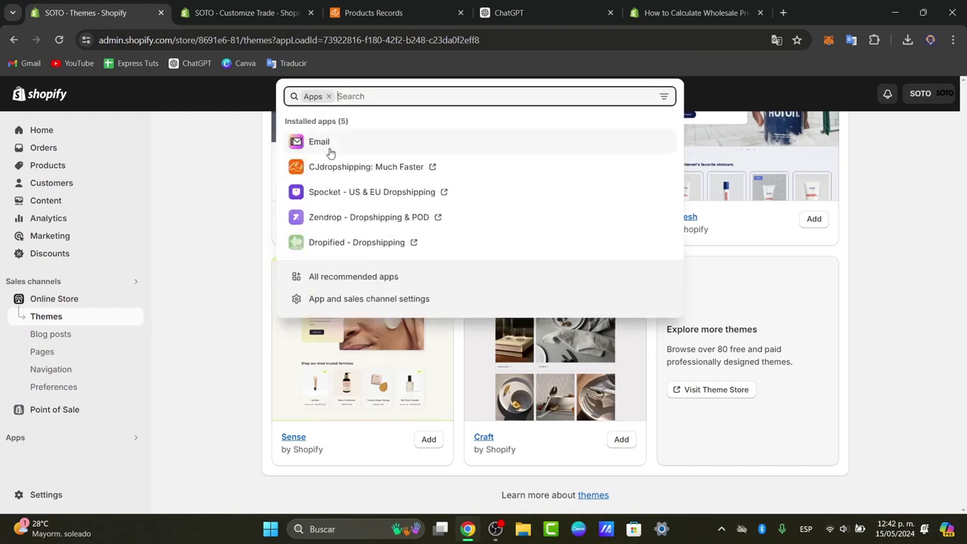
{"action": "type", "text": "whole"}
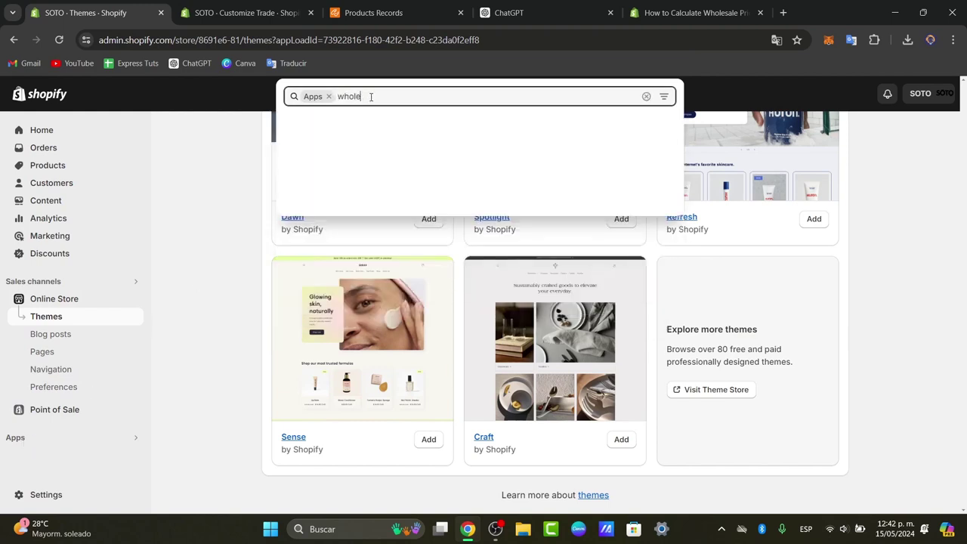
{"action": "type", "text": "sale"}
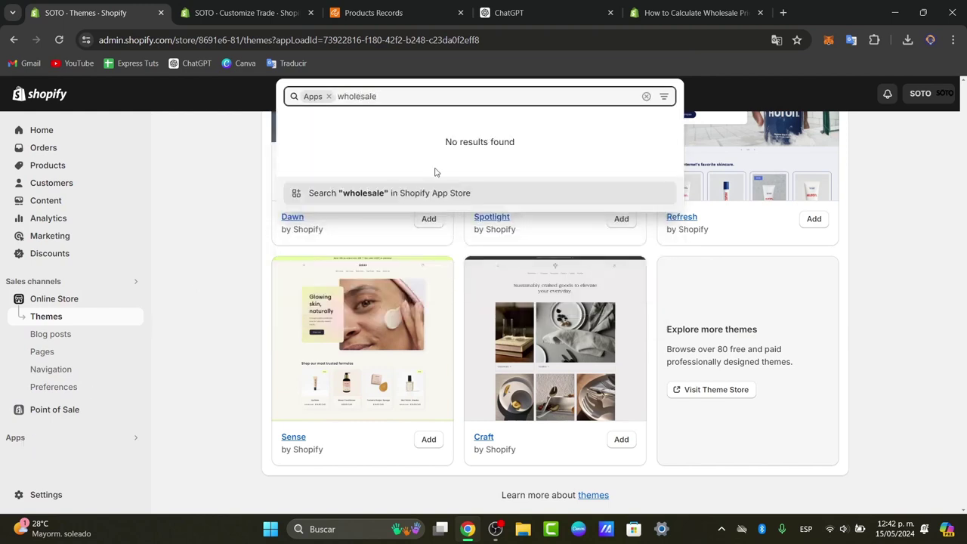
{"action": "left_click", "coordinate": [466, 201]}
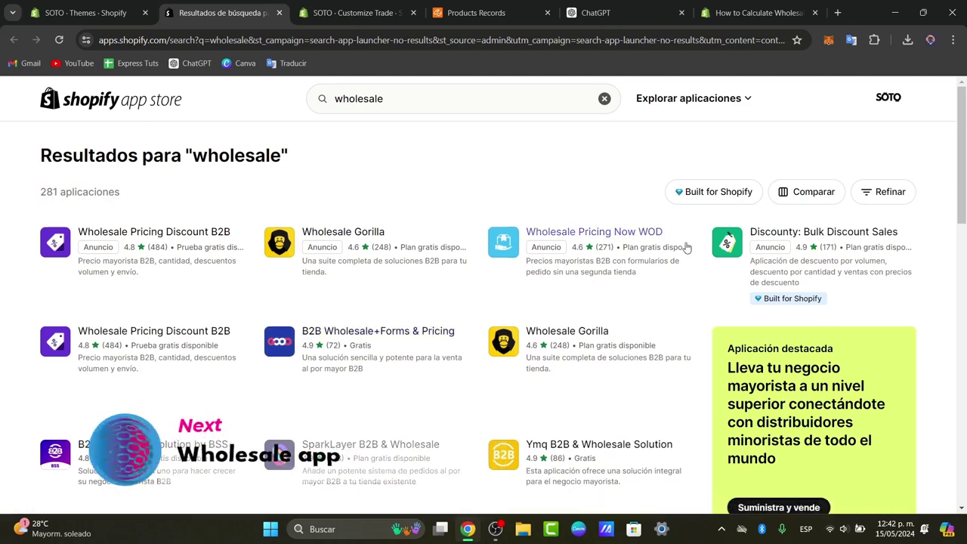
Open Wholesale Gorilla, note its free plan, and start installing it
{"action": "left_click", "coordinate": [350, 231]}
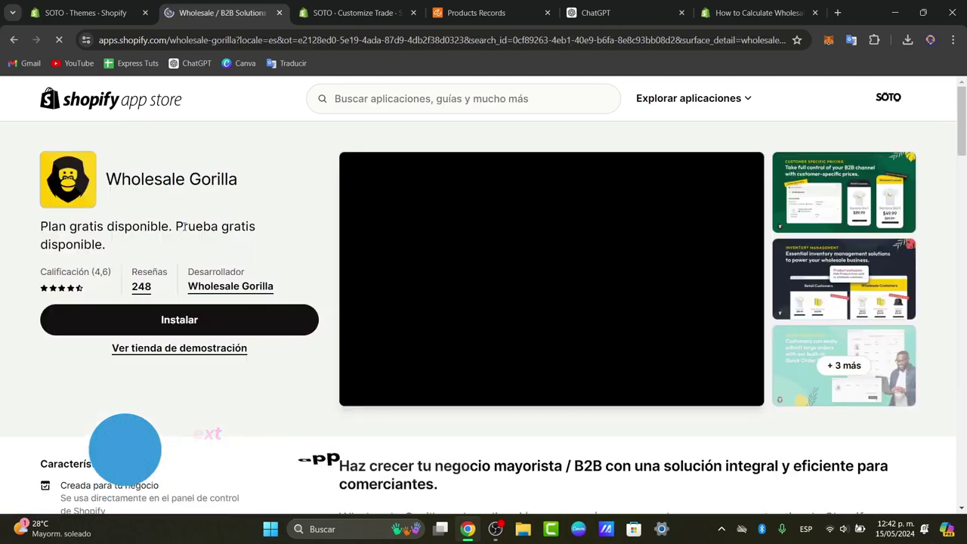
{"action": "left_click_drag", "start_coordinate": [183, 225], "coordinate": [61, 226]}
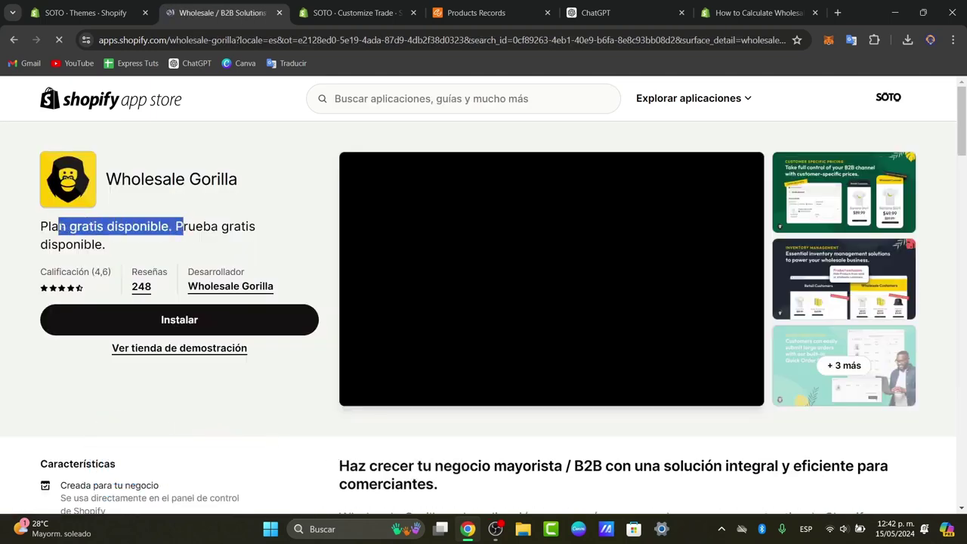
{"action": "left_click", "coordinate": [184, 321]}
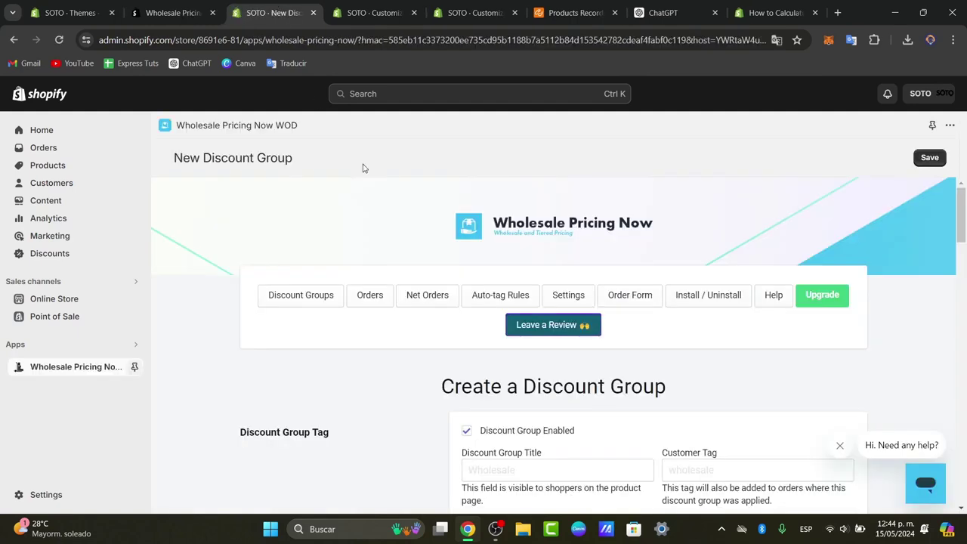
Open the app's Order Form tab and scroll the Wholesale Form settings down to Custom CSS
{"action": "scroll", "coordinate": [365, 228], "scroll_direction": "down", "scroll_amount": 1}
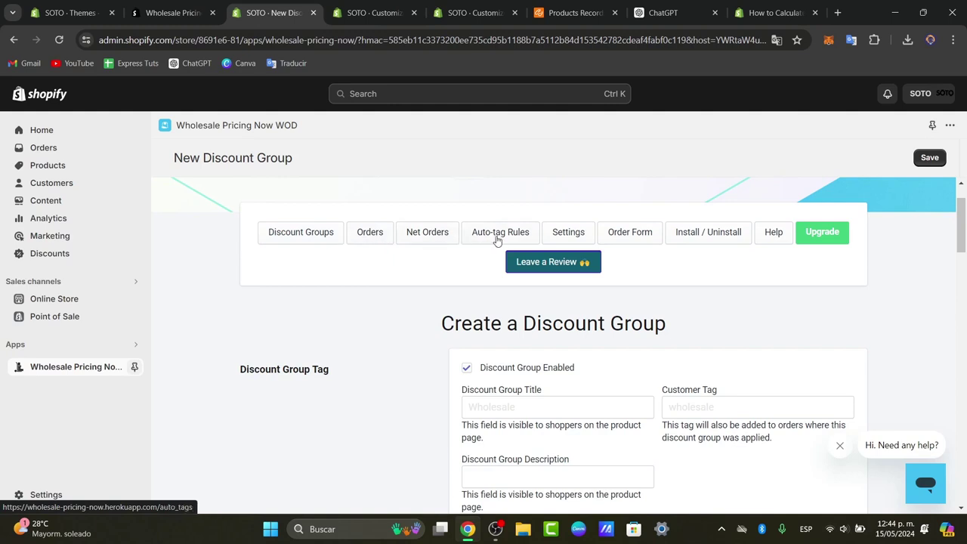
{"action": "left_click", "coordinate": [646, 236]}
{"action": "scroll", "coordinate": [746, 302], "scroll_direction": "down", "scroll_amount": 1}
{"action": "scroll", "coordinate": [748, 333], "scroll_direction": "down", "scroll_amount": 1}
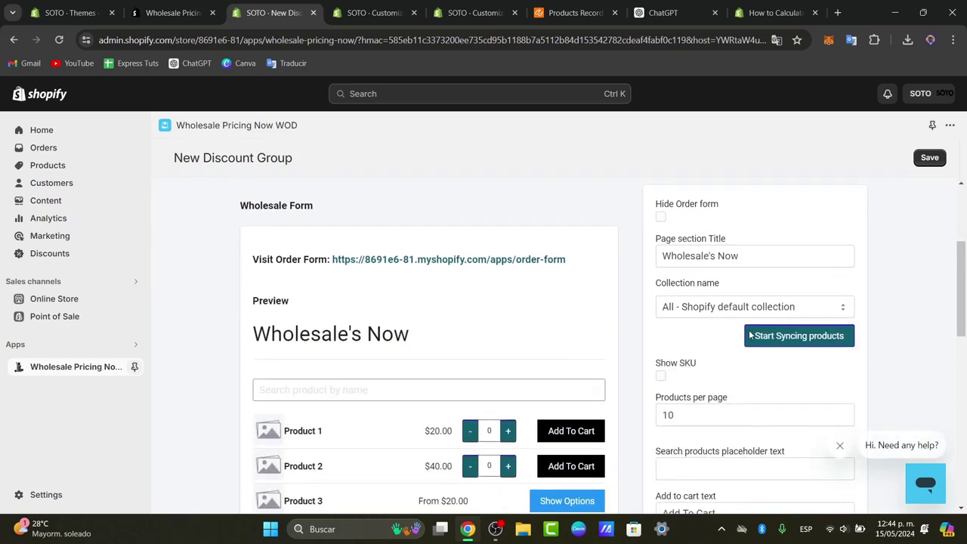
{"action": "scroll", "coordinate": [750, 336], "scroll_direction": "up", "scroll_amount": 3}
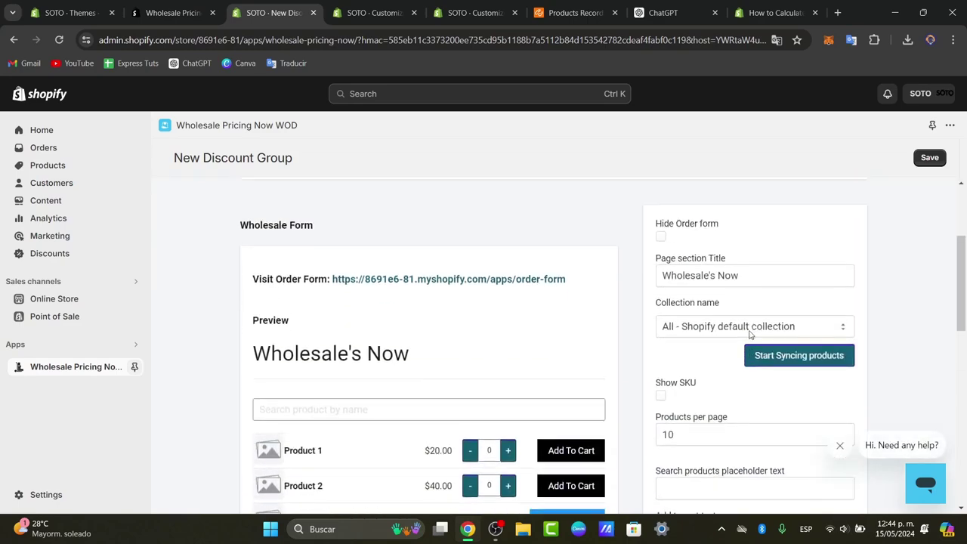
{"action": "scroll", "coordinate": [544, 390], "scroll_direction": "down", "scroll_amount": 3}
{"action": "scroll", "coordinate": [544, 390], "scroll_direction": "down", "scroll_amount": 4}
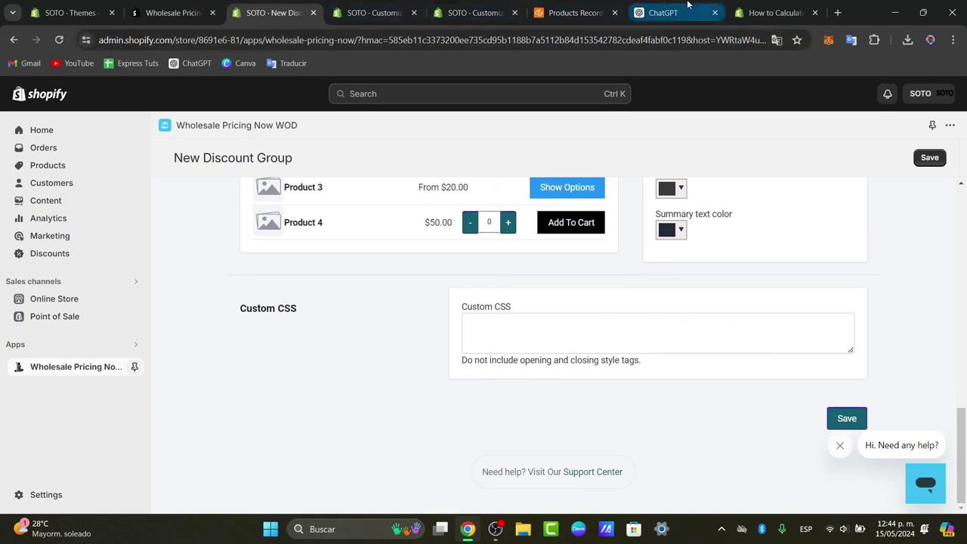
In ChatGPT, highlight the wholesale contact form request and the Company Information section
{"action": "left_click", "coordinate": [665, 12]}
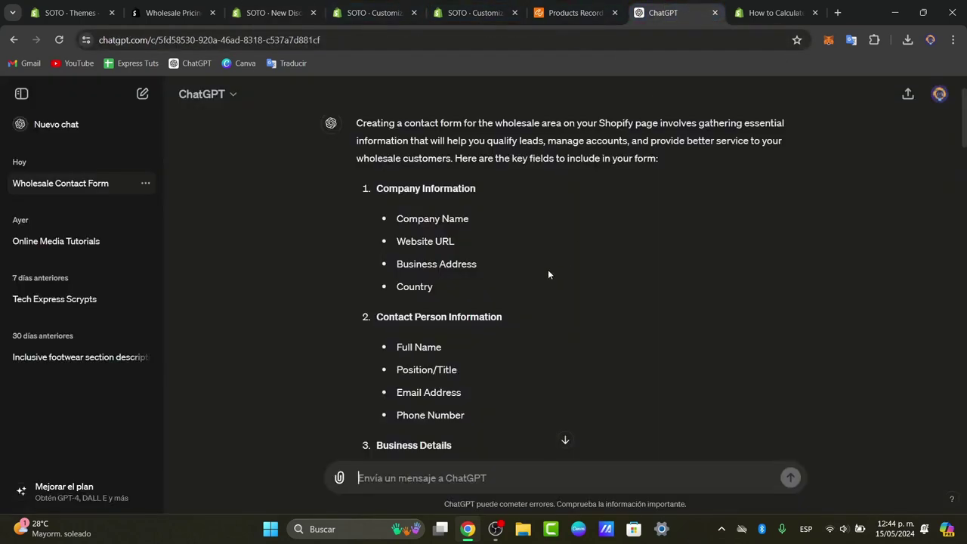
{"action": "scroll", "coordinate": [559, 278], "scroll_direction": "up", "scroll_amount": 1}
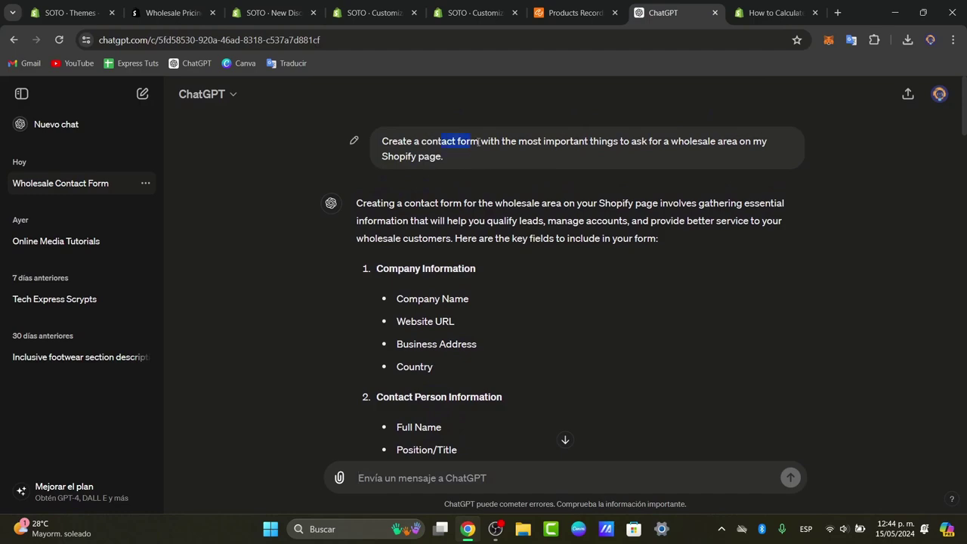
{"action": "left_click_drag", "start_coordinate": [478, 141], "coordinate": [687, 165]}
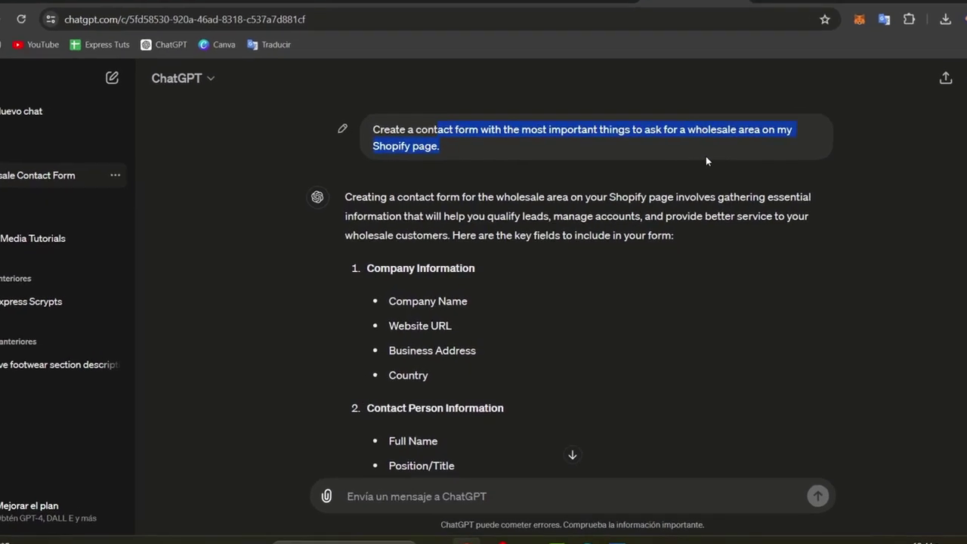
{"action": "left_click", "coordinate": [708, 341]}
{"action": "scroll", "coordinate": [650, 317], "scroll_direction": "down", "scroll_amount": 1}
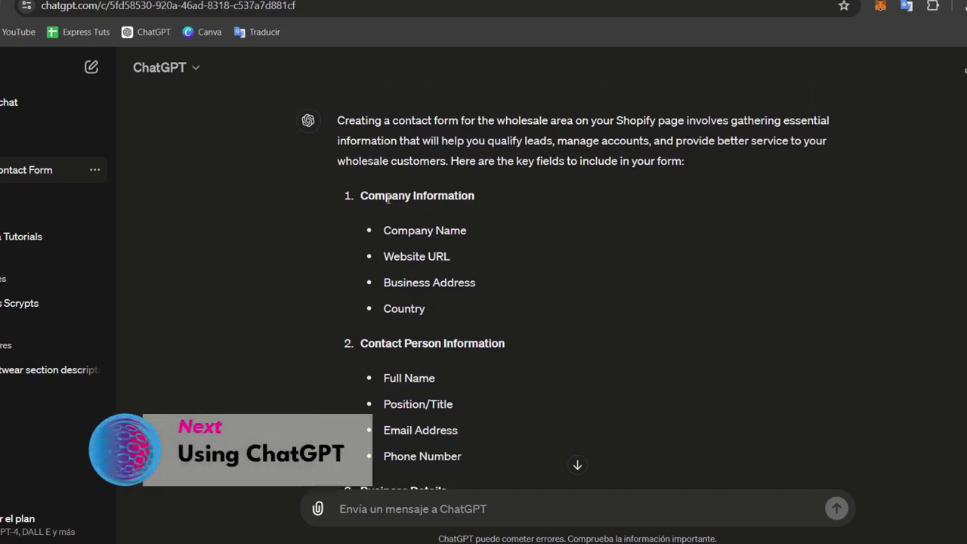
{"action": "left_click_drag", "start_coordinate": [385, 196], "coordinate": [493, 196]}
{"action": "left_click_drag", "start_coordinate": [381, 343], "coordinate": [505, 344]}
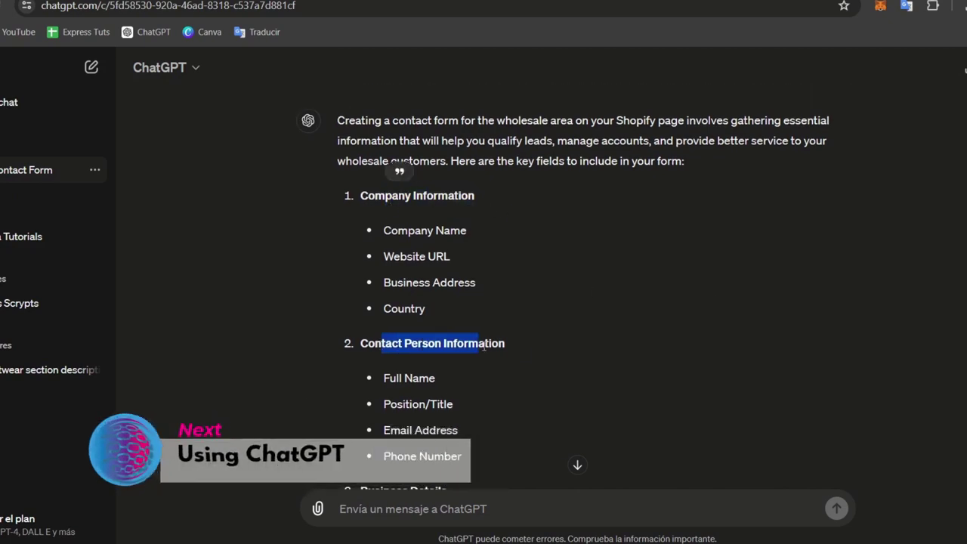
Review the Additional Information section, copy the sample HTML form code, then go to Online Store
{"action": "scroll", "coordinate": [393, 227], "scroll_direction": "down", "scroll_amount": 4}
{"action": "left_click_drag", "start_coordinate": [356, 201], "coordinate": [484, 199]}
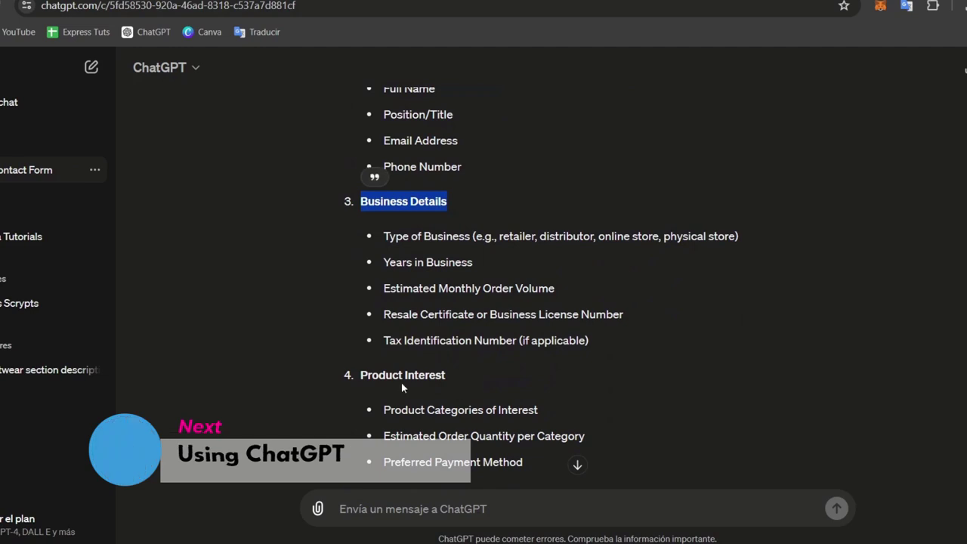
{"action": "left_click_drag", "start_coordinate": [392, 376], "coordinate": [447, 376]}
{"action": "scroll", "coordinate": [507, 381], "scroll_direction": "down", "scroll_amount": 3}
{"action": "left_click_drag", "start_coordinate": [385, 279], "coordinate": [503, 280]}
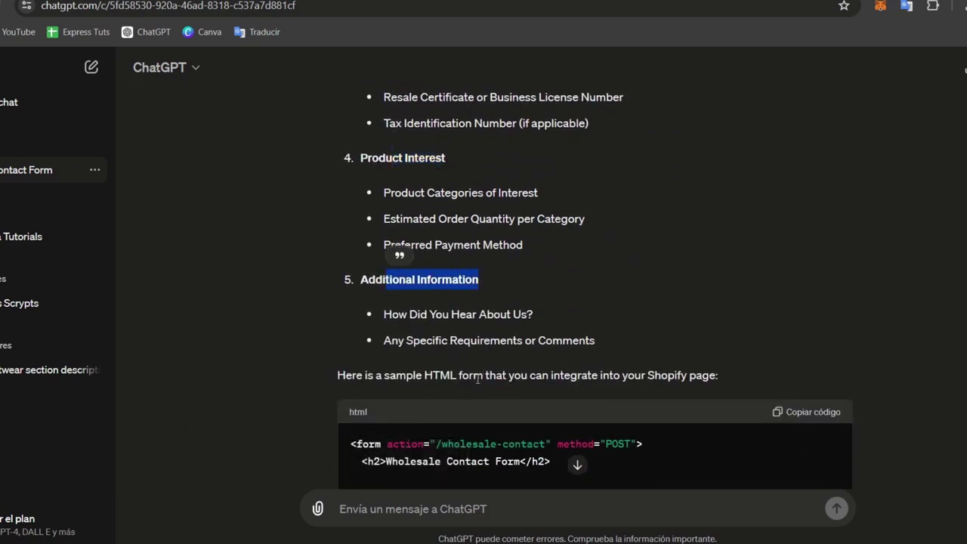
{"action": "left_click_drag", "start_coordinate": [433, 375], "coordinate": [723, 370]}
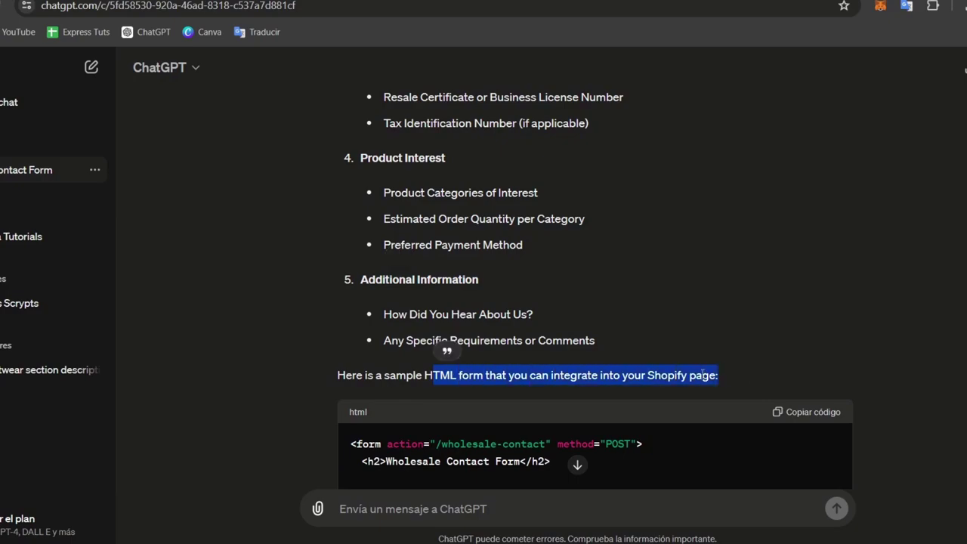
{"action": "scroll", "coordinate": [688, 380], "scroll_direction": "down", "scroll_amount": 10}
{"action": "scroll", "coordinate": [683, 390], "scroll_direction": "down", "scroll_amount": 5}
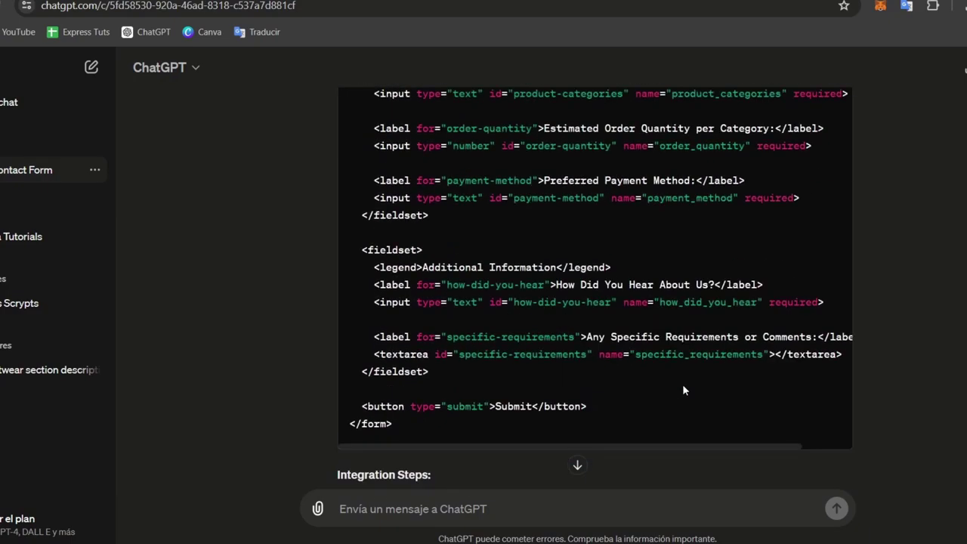
{"action": "scroll", "coordinate": [682, 390], "scroll_direction": "up", "scroll_amount": 14}
{"action": "left_click", "coordinate": [820, 412]}
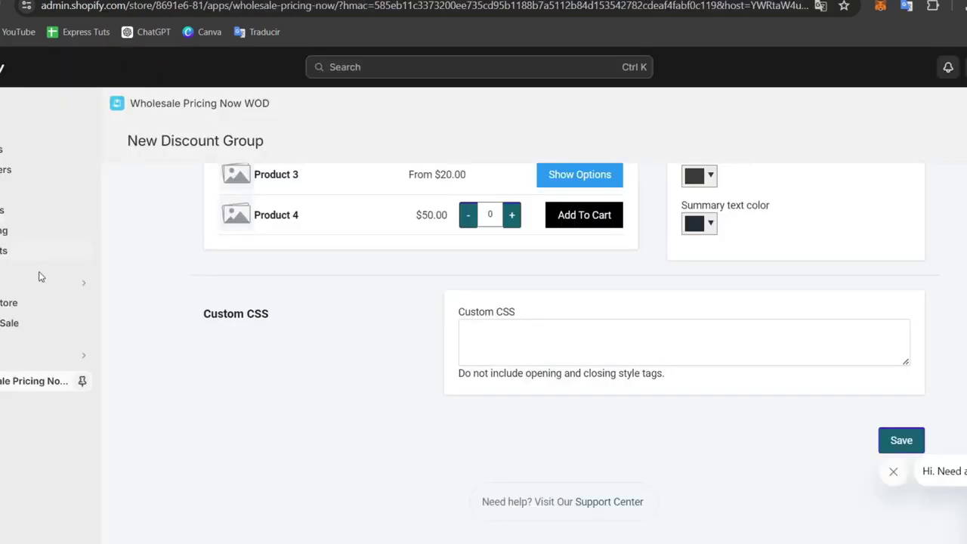
{"action": "left_click", "coordinate": [11, 303]}
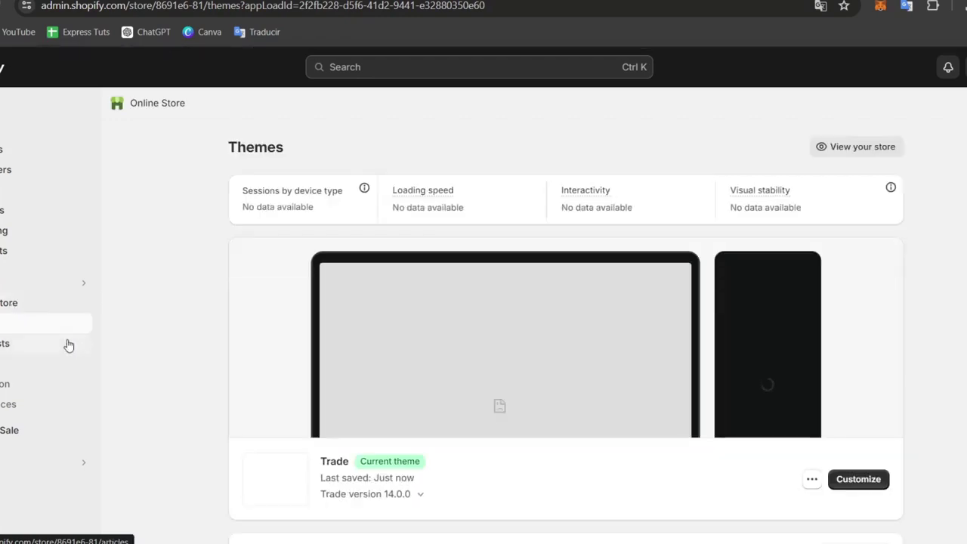
Add a page titled 'Wholesale Form', paste the copied HTML into its content in HTML view, and save
{"action": "left_click", "coordinate": [9, 364]}
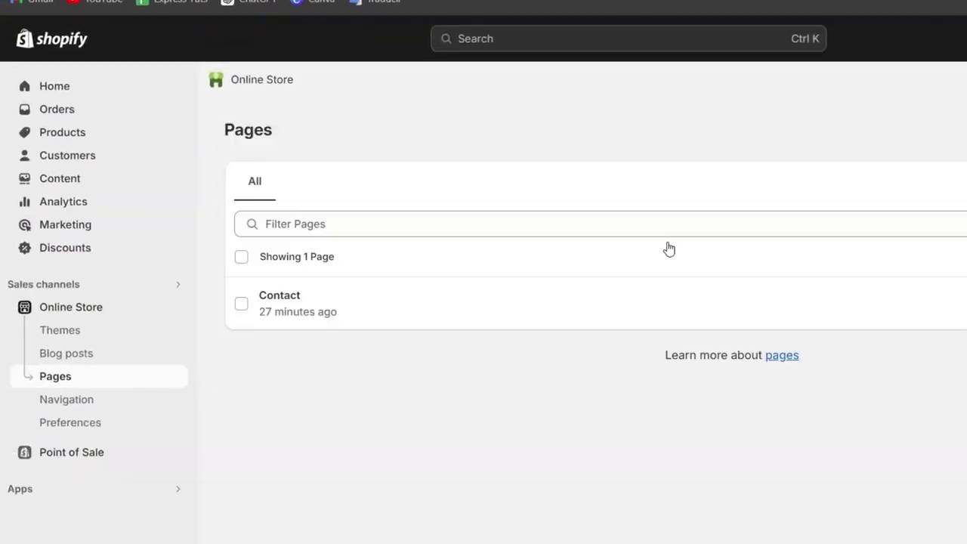
{"action": "left_click", "coordinate": [953, 157]}
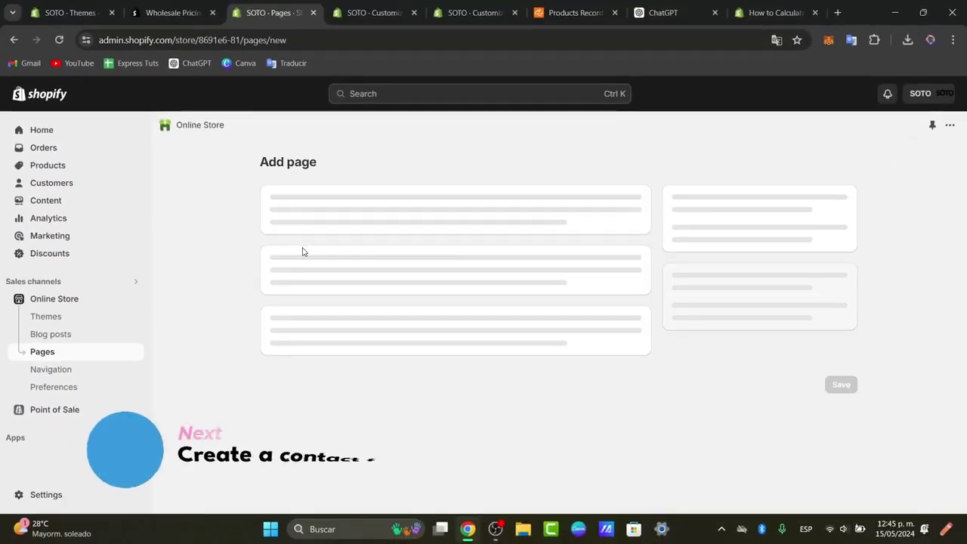
{"action": "left_click", "coordinate": [376, 222]}
{"action": "type", "text": "C"}
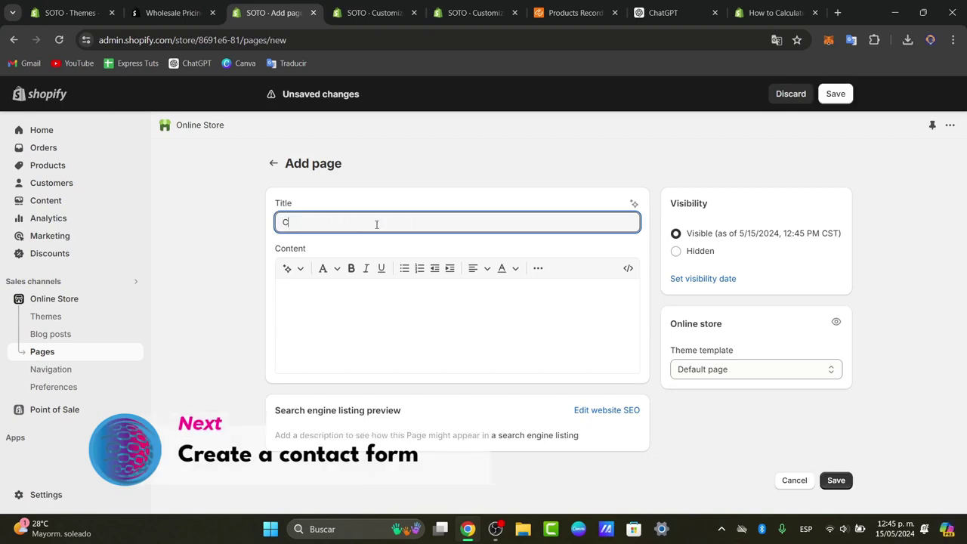
{"action": "type", "text": "ontact Form"}
{"action": "key", "text": "ctrl+a"}
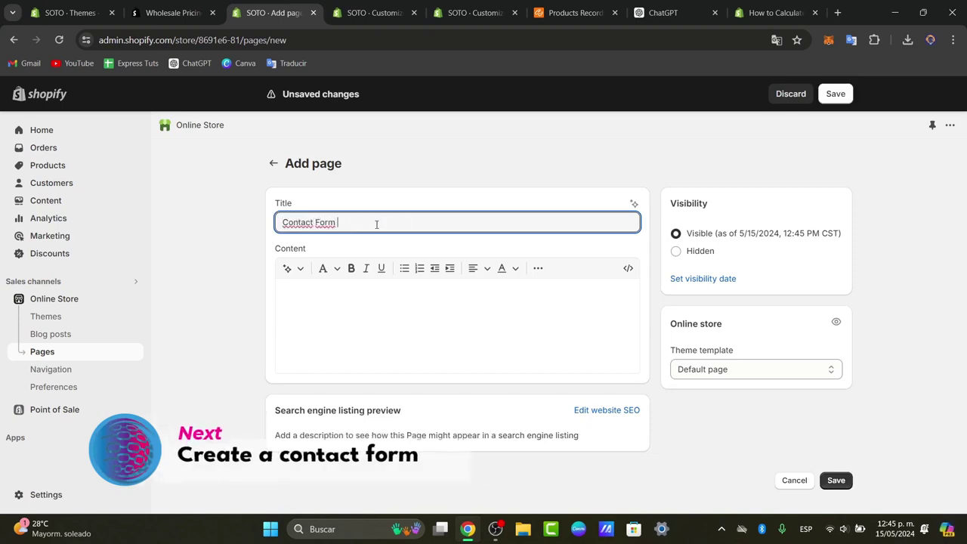
{"action": "key", "text": "BackSpace"}
{"action": "type", "text": "Woolesale"}
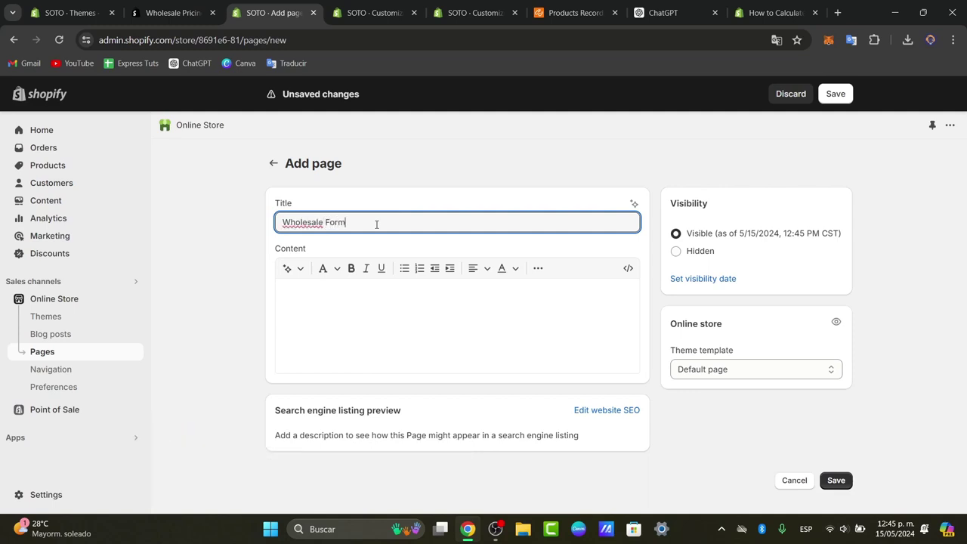
{"action": "left_click", "coordinate": [392, 313]}
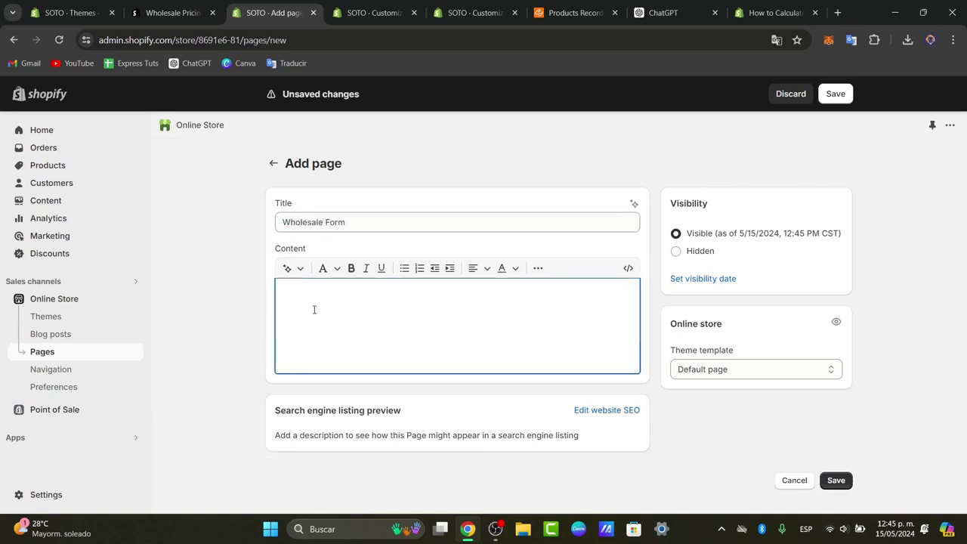
{"action": "left_click", "coordinate": [628, 268]}
{"action": "key", "text": "ctrl+v"}
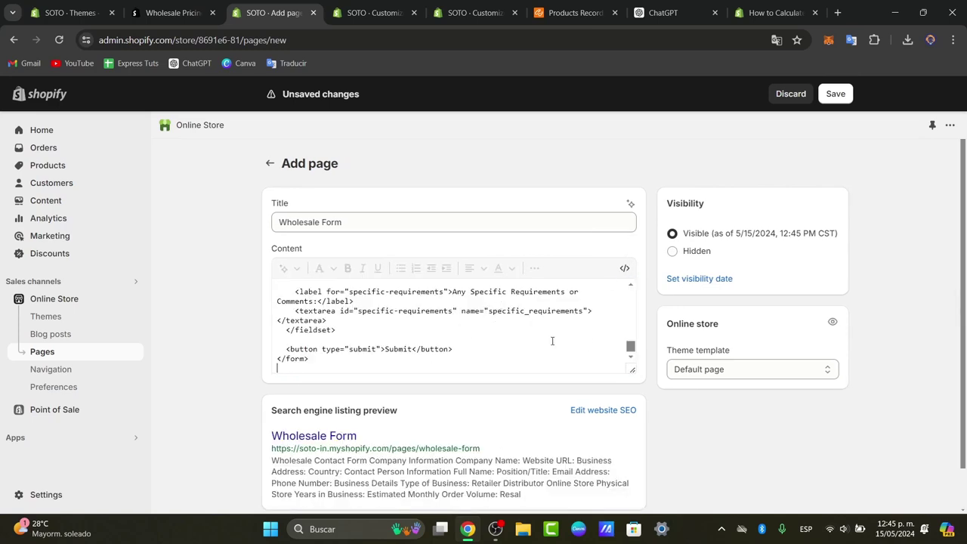
{"action": "left_click", "coordinate": [836, 94]}
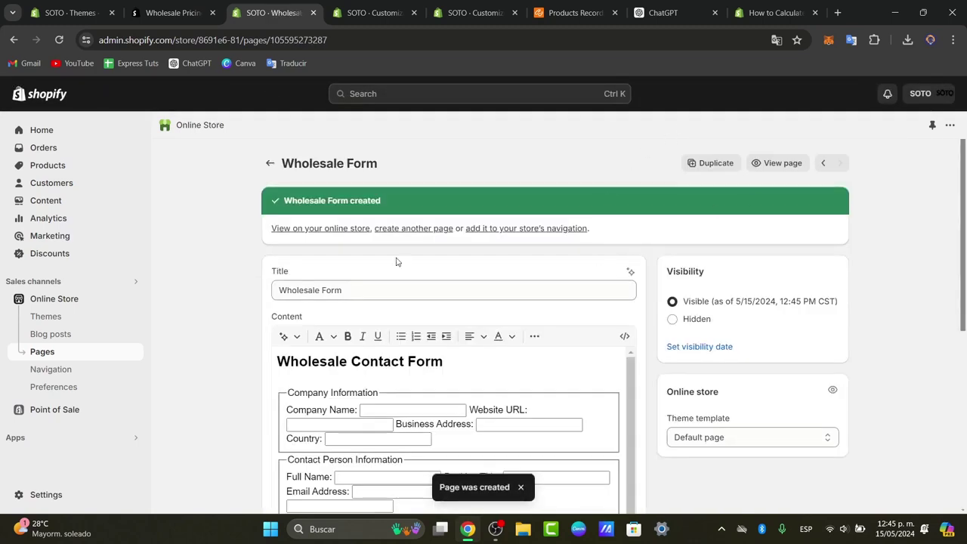
Check the home page sections in the theme customizer, then return to the Wholesale Form page editor
{"action": "left_click", "coordinate": [344, 9]}
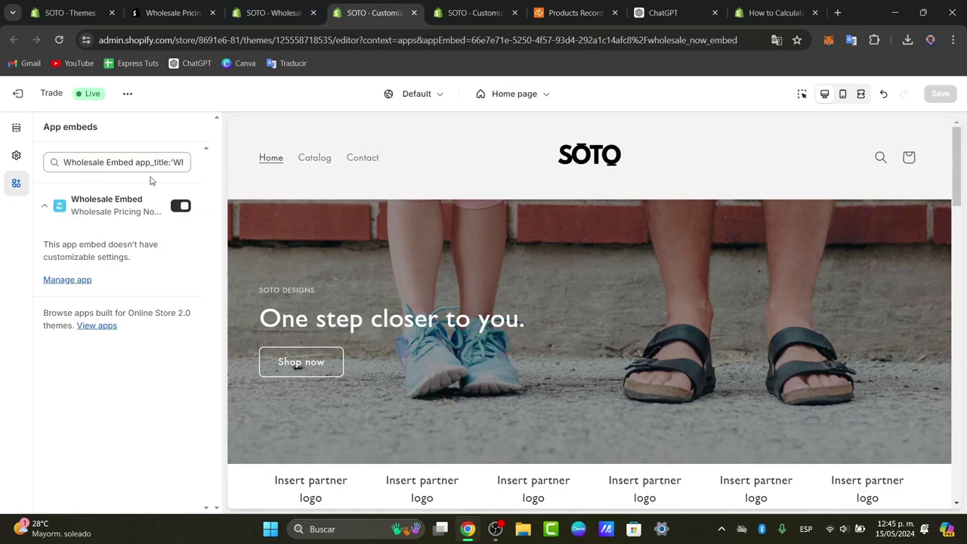
{"action": "left_click", "coordinate": [17, 156]}
{"action": "left_click", "coordinate": [15, 130]}
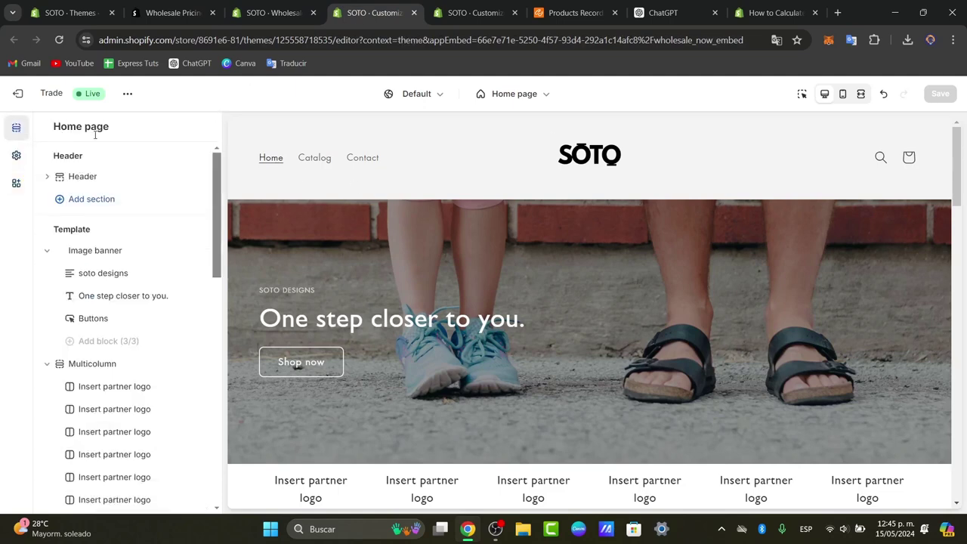
{"action": "scroll", "coordinate": [174, 295], "scroll_direction": "down", "scroll_amount": 10}
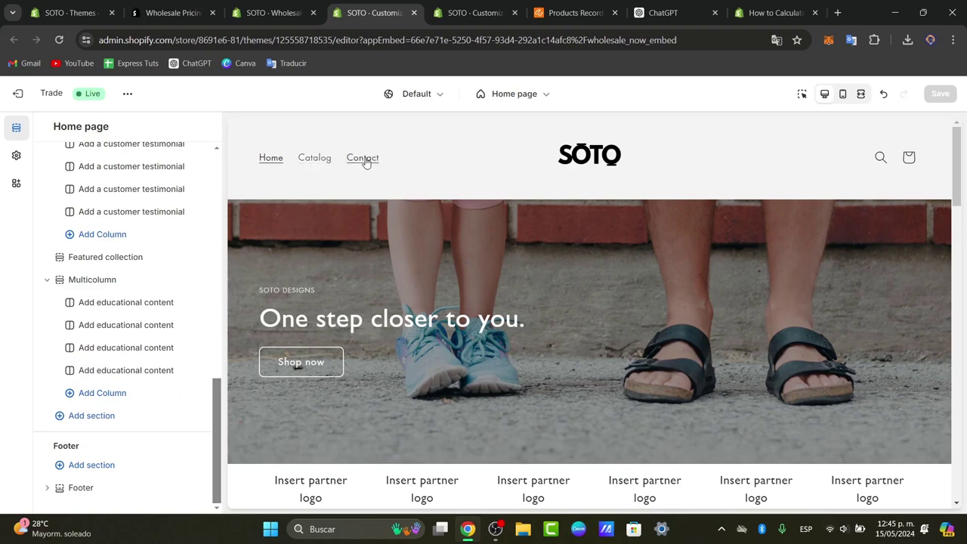
{"action": "left_click", "coordinate": [294, 6]}
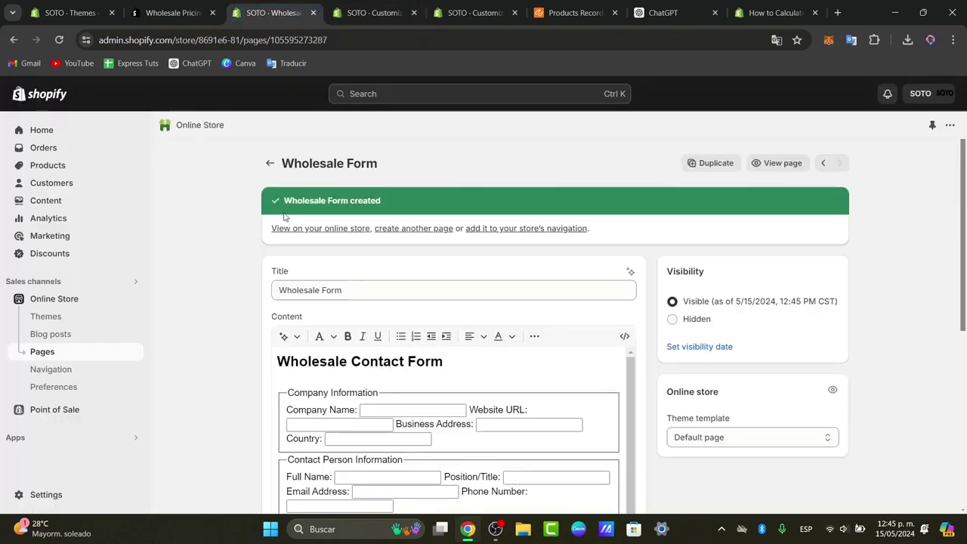
Add a 'Wholesale' item linked to the Wholesale Form page to the Main menu and save
{"action": "left_click", "coordinate": [106, 370]}
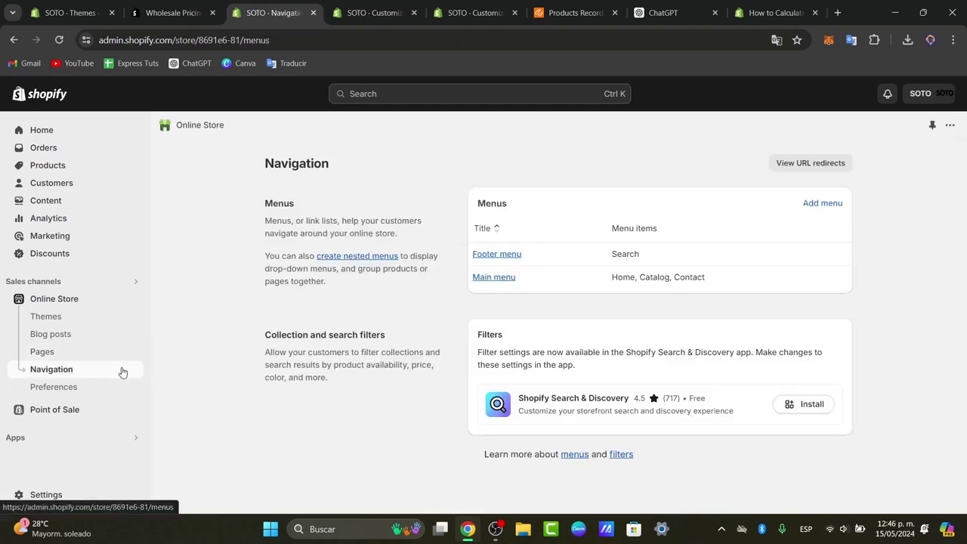
{"action": "left_click", "coordinate": [495, 277]}
{"action": "left_click", "coordinate": [330, 430]}
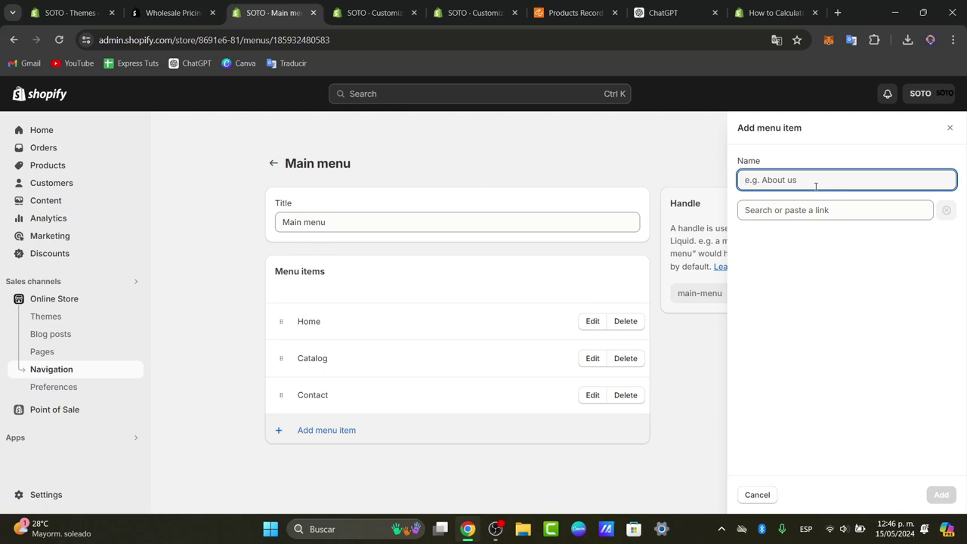
{"action": "type", "text": "Wholesale"}
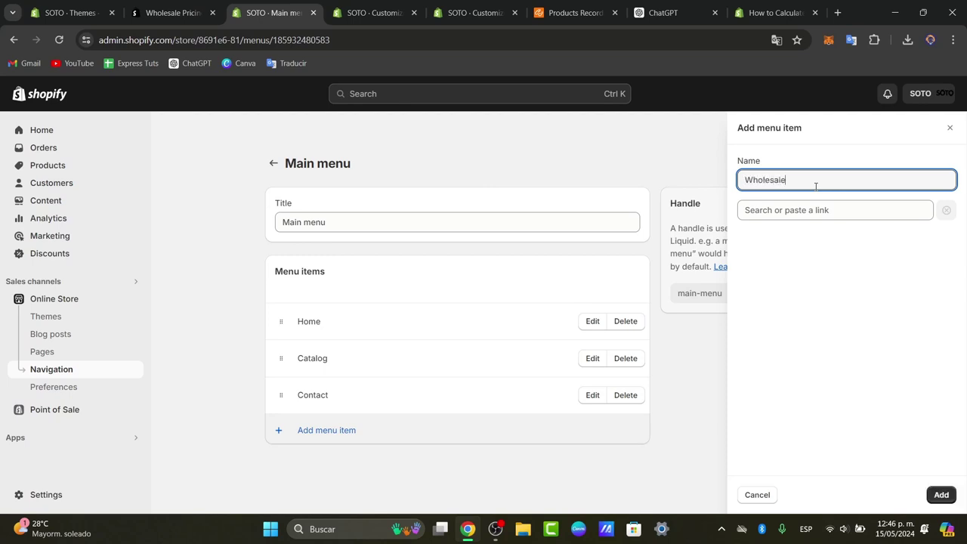
{"action": "left_click", "coordinate": [815, 210]}
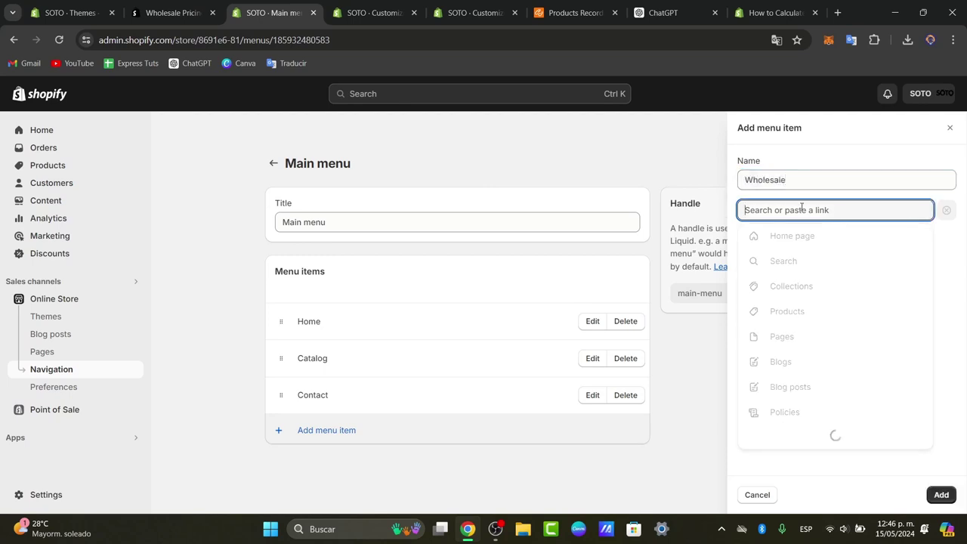
{"action": "left_click", "coordinate": [814, 333]}
{"action": "left_click", "coordinate": [810, 286]}
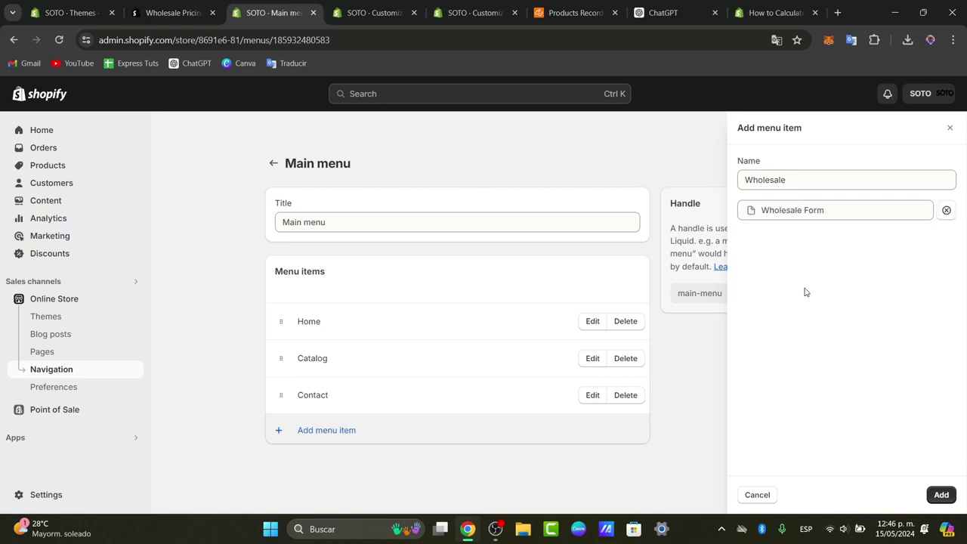
{"action": "left_click", "coordinate": [940, 494]}
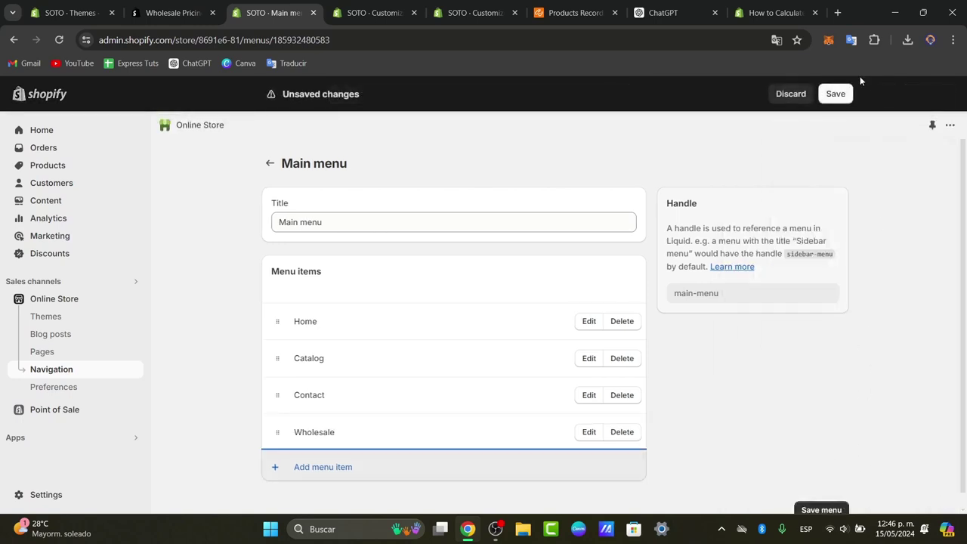
{"action": "left_click", "coordinate": [836, 94]}
Reload the theme editor, dismiss the translation offer, and open Wholesale Form via the header's Wholesale link
{"action": "left_click", "coordinate": [373, 13]}
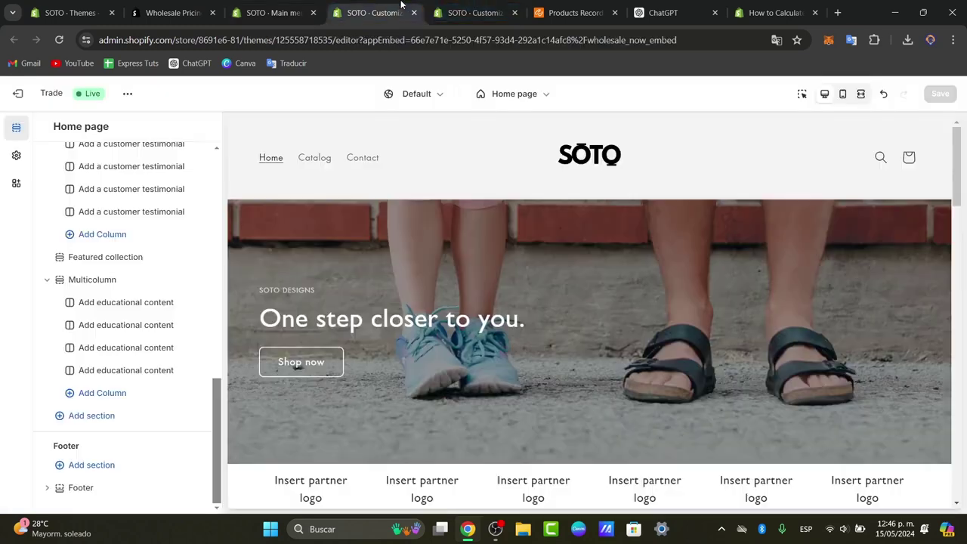
{"action": "left_click", "coordinate": [61, 40]}
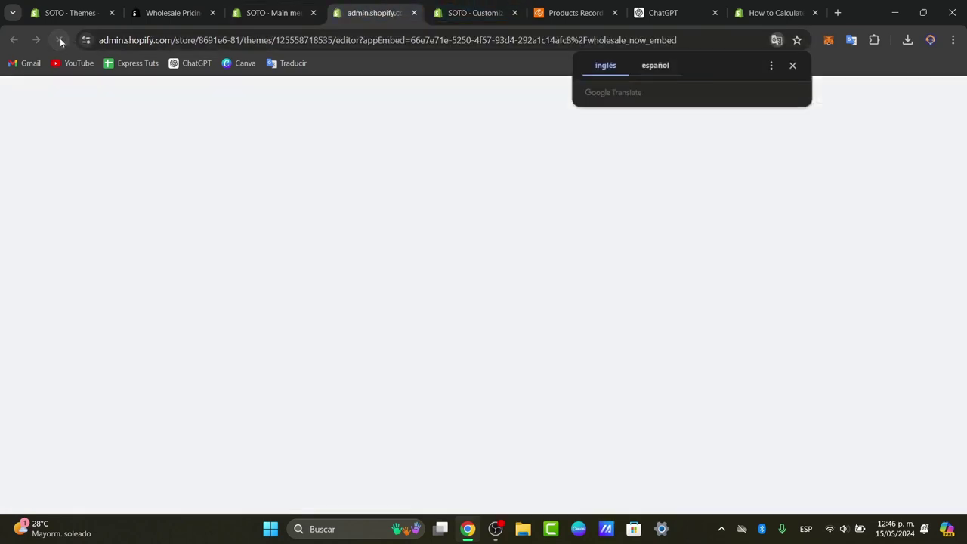
{"action": "left_click", "coordinate": [791, 67]}
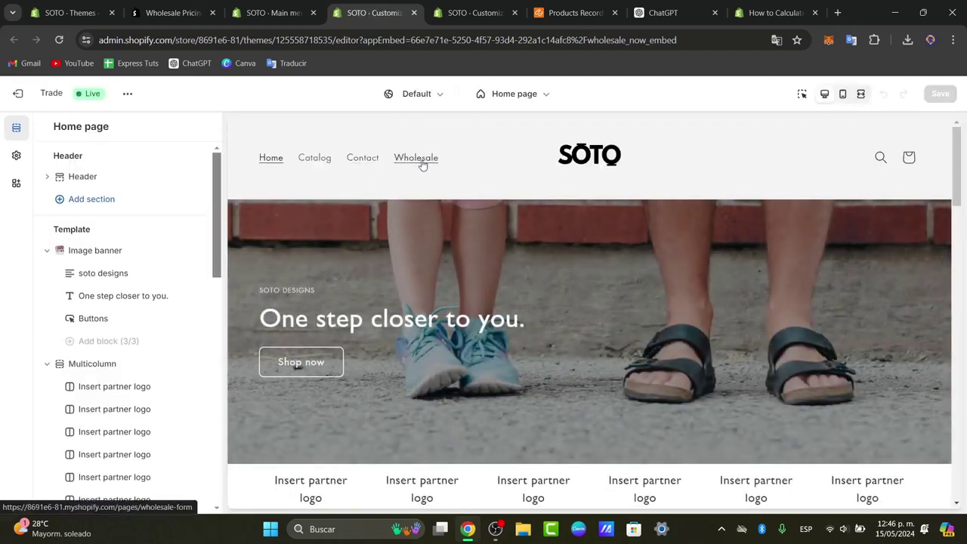
{"action": "left_click", "coordinate": [421, 162]}
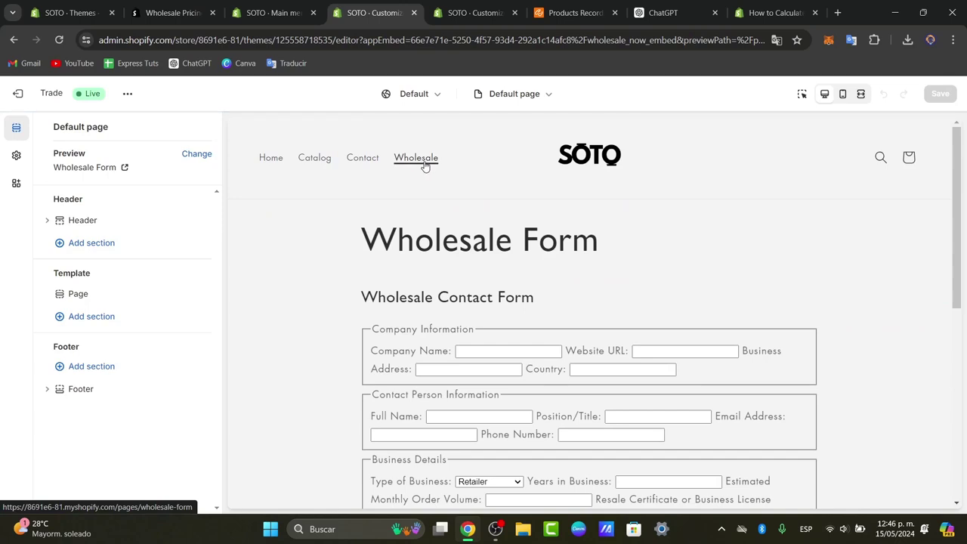
{"action": "scroll", "coordinate": [595, 352], "scroll_direction": "down", "scroll_amount": 3}
{"action": "scroll", "coordinate": [449, 271], "scroll_direction": "up", "scroll_amount": 2}
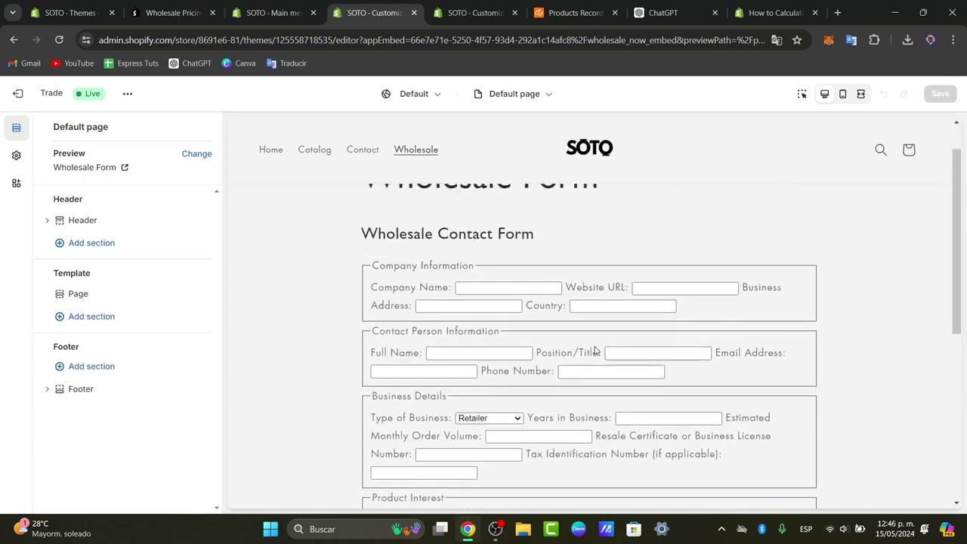
Test the form's Company Name, Website URL, Business Address, Country, Full Name, Position/Title and Email fields
{"action": "double_click", "coordinate": [434, 287]}
{"action": "left_click", "coordinate": [503, 288]}
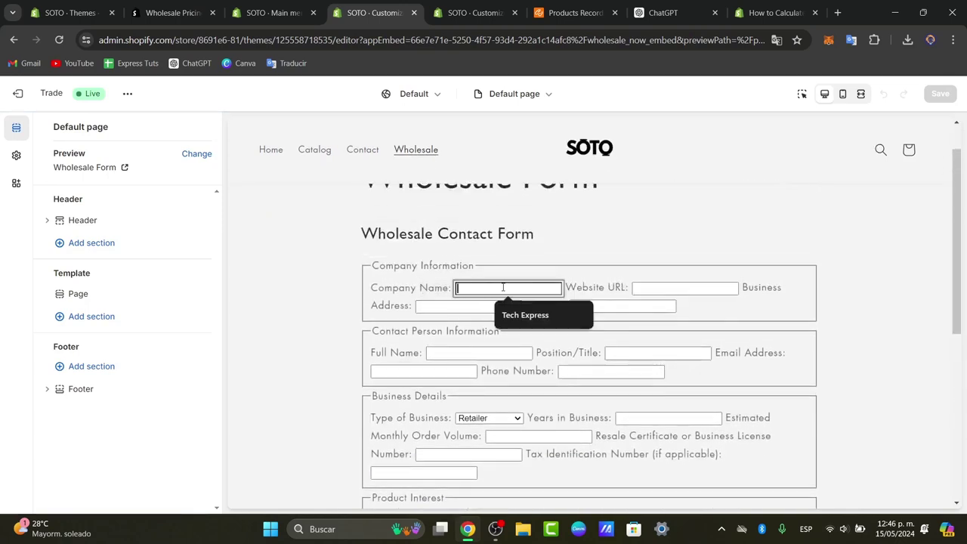
{"action": "left_click", "coordinate": [673, 287]}
{"action": "left_click", "coordinate": [477, 305]}
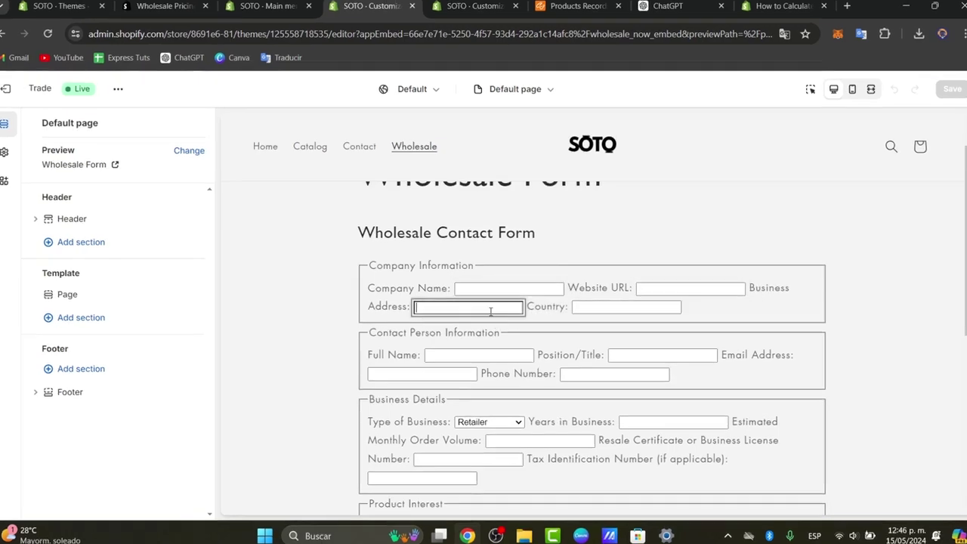
{"action": "left_click", "coordinate": [621, 304]}
{"action": "left_click", "coordinate": [445, 361]}
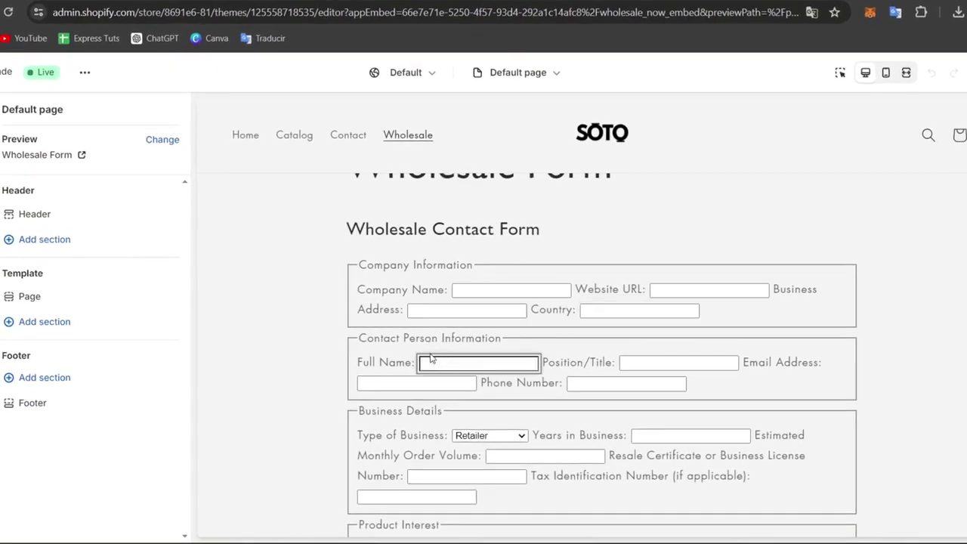
{"action": "left_click", "coordinate": [692, 360]}
{"action": "left_click", "coordinate": [466, 383]}
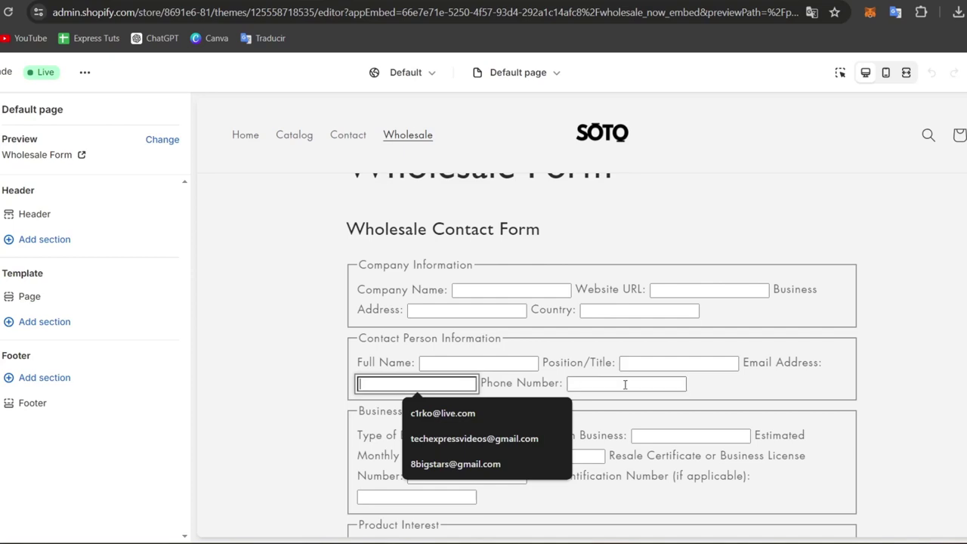
{"action": "scroll", "coordinate": [647, 388], "scroll_direction": "down", "scroll_amount": 5}
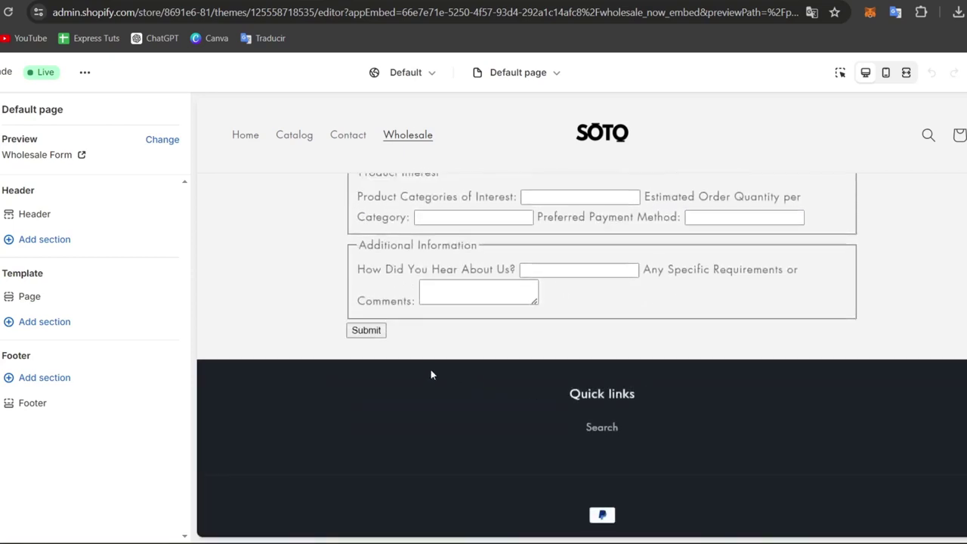
{"action": "scroll", "coordinate": [642, 343], "scroll_direction": "up", "scroll_amount": 5}
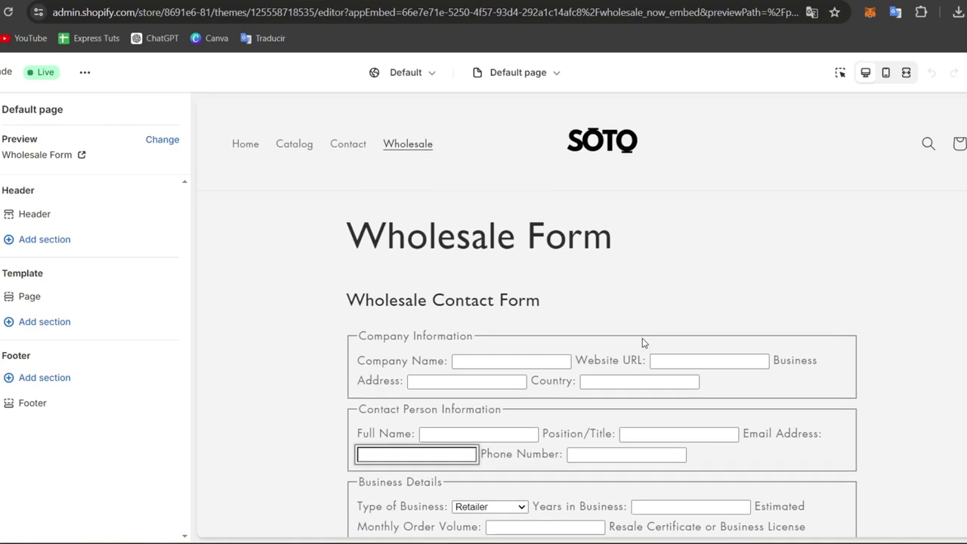
{"action": "left_click", "coordinate": [616, 284]}
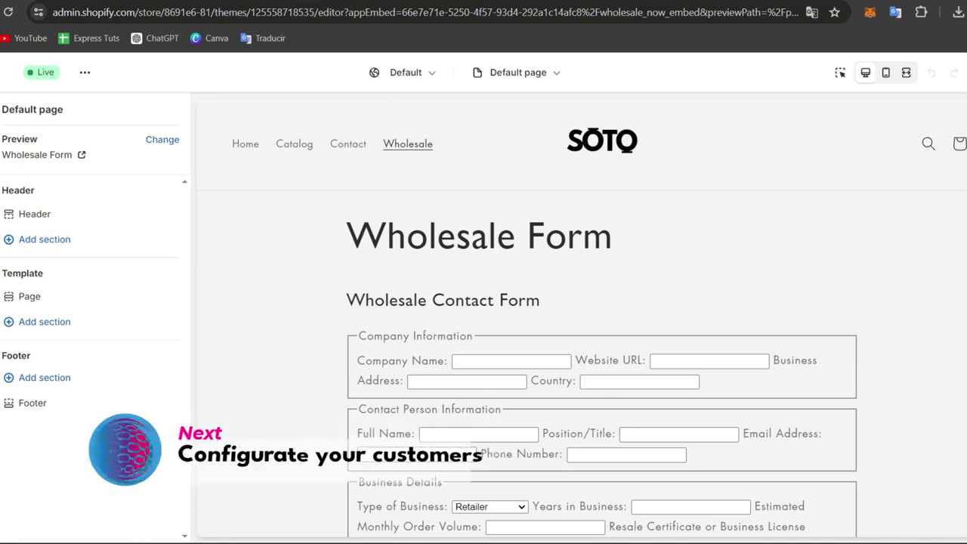
Start a new customer from Customers, stepping through the name, email and phone fields
{"action": "key", "text": "alt+Left"}
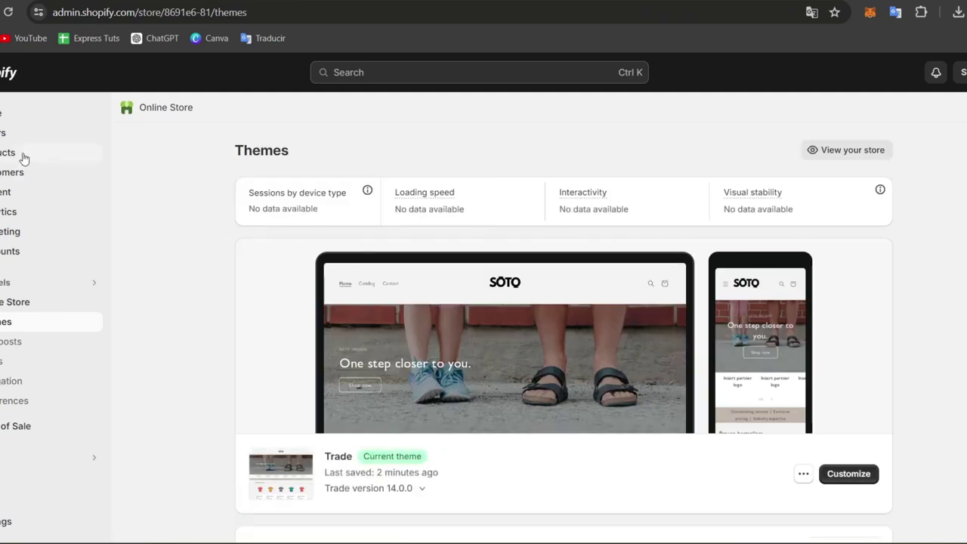
{"action": "left_click", "coordinate": [9, 174]}
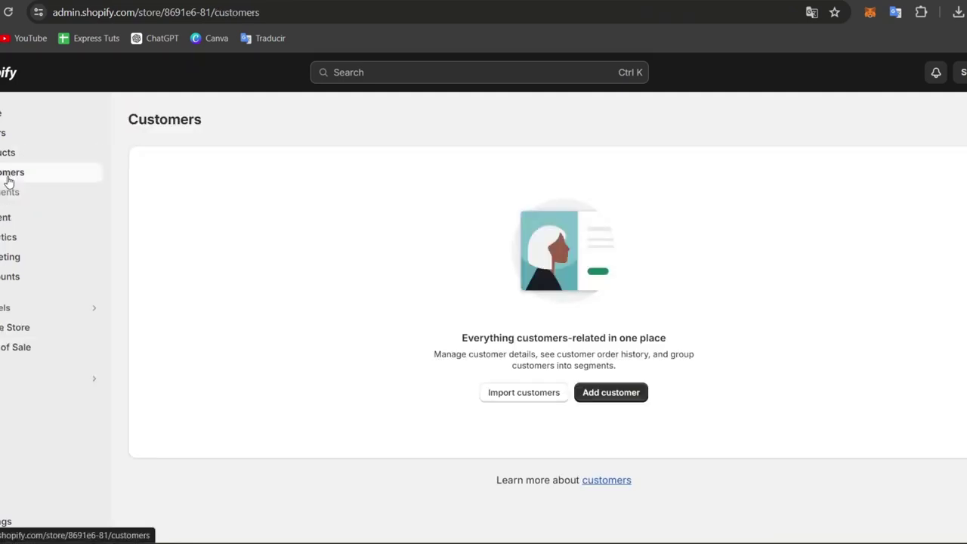
{"action": "left_click", "coordinate": [606, 387]}
{"action": "left_click", "coordinate": [410, 217]}
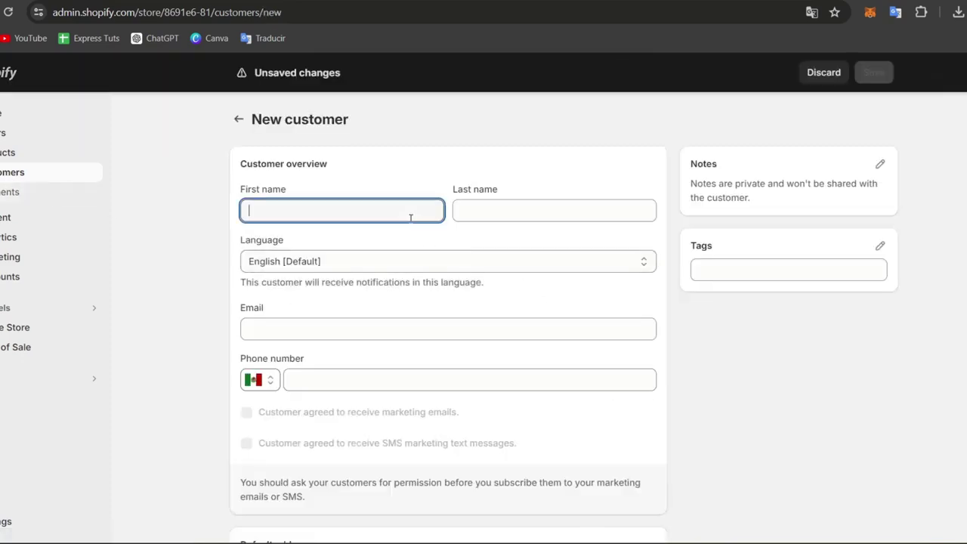
{"action": "left_click", "coordinate": [474, 214]}
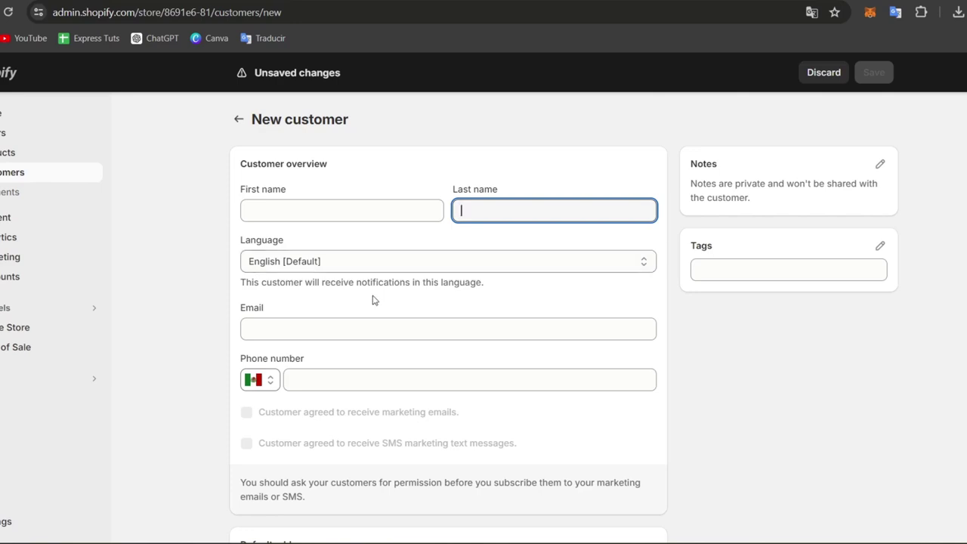
{"action": "left_click", "coordinate": [369, 330]}
{"action": "left_click", "coordinate": [355, 378]}
{"action": "scroll", "coordinate": [355, 374], "scroll_direction": "down", "scroll_amount": 3}
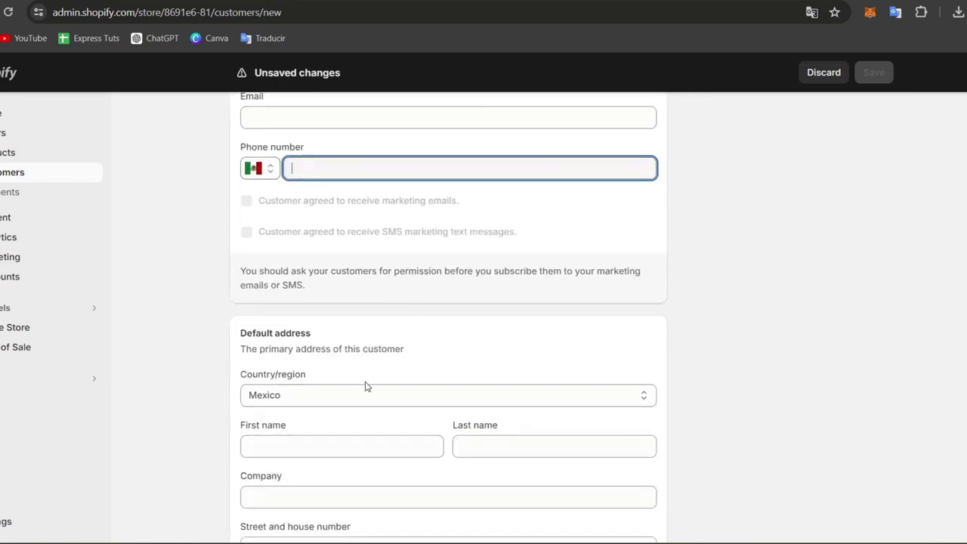
{"action": "scroll", "coordinate": [366, 386], "scroll_direction": "down", "scroll_amount": 5}
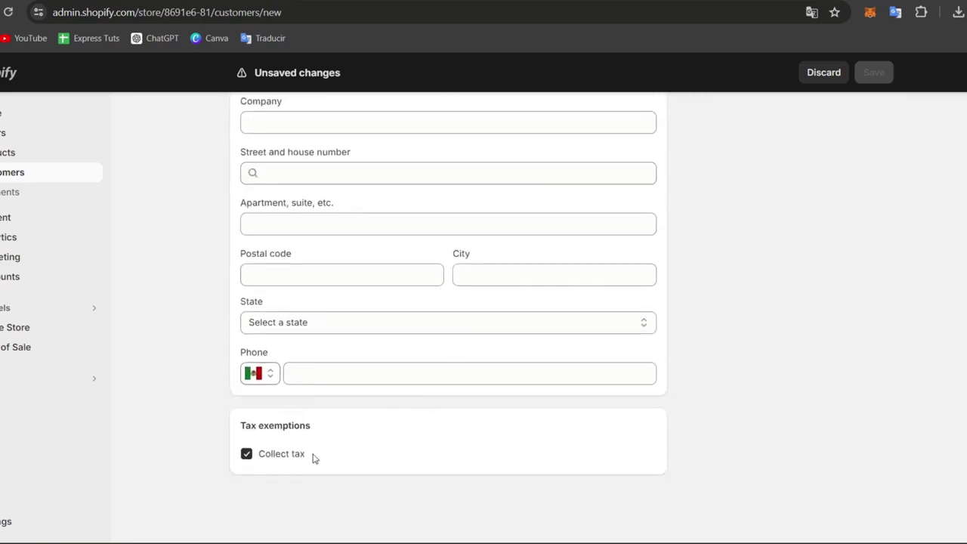
{"action": "scroll", "coordinate": [343, 461], "scroll_direction": "up", "scroll_amount": 8}
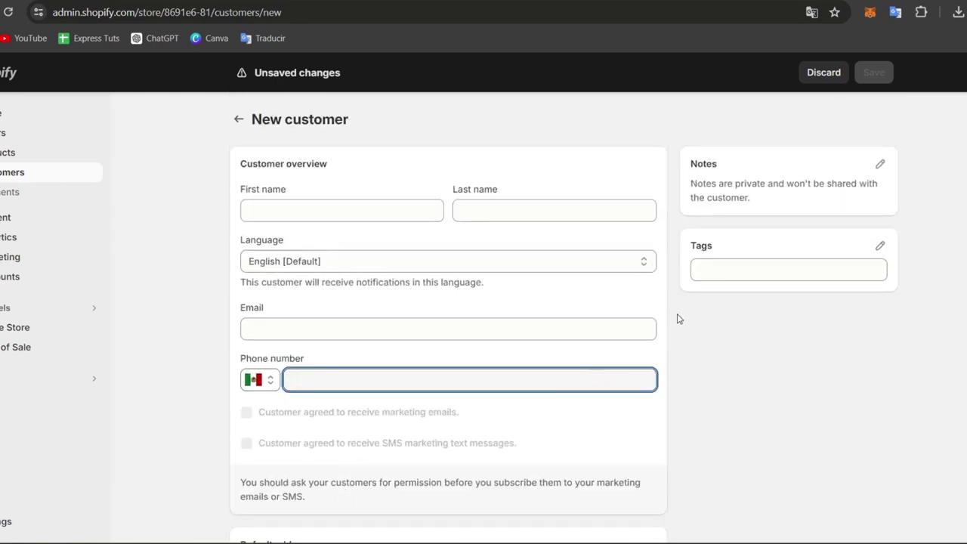
{"action": "left_click", "coordinate": [807, 187]}
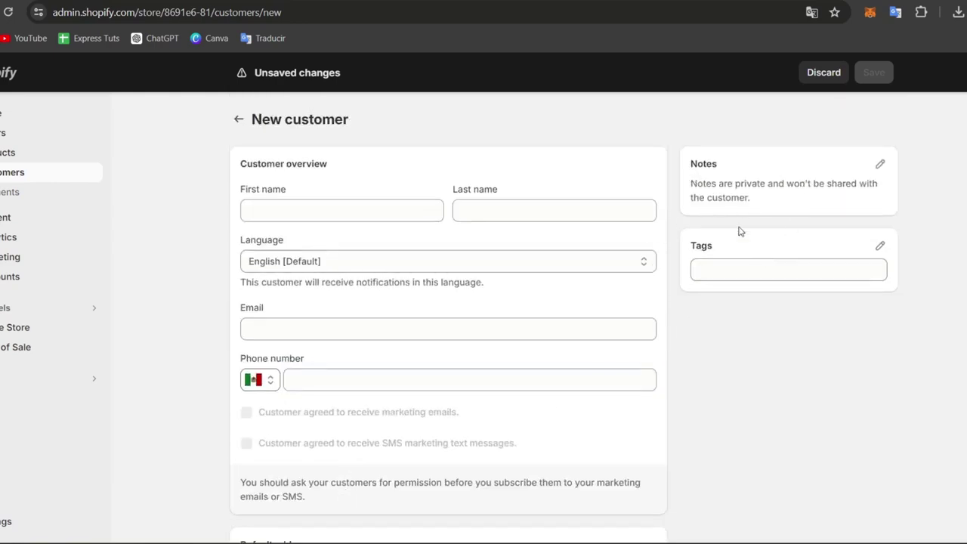
Add the note 'Wholesale customer' to the new customer
{"action": "left_click", "coordinate": [879, 167]}
{"action": "left_click", "coordinate": [437, 302]}
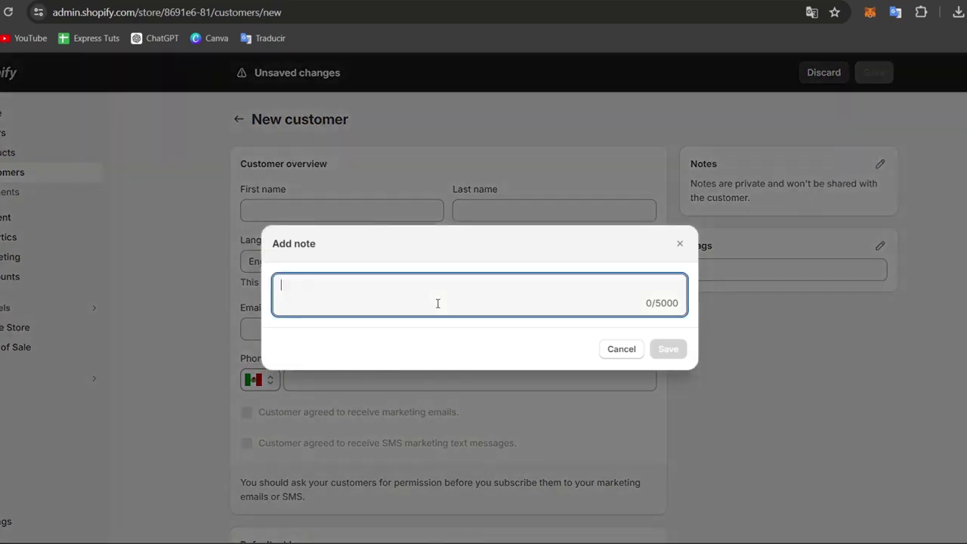
{"action": "type", "text": "Wholesale customer"}
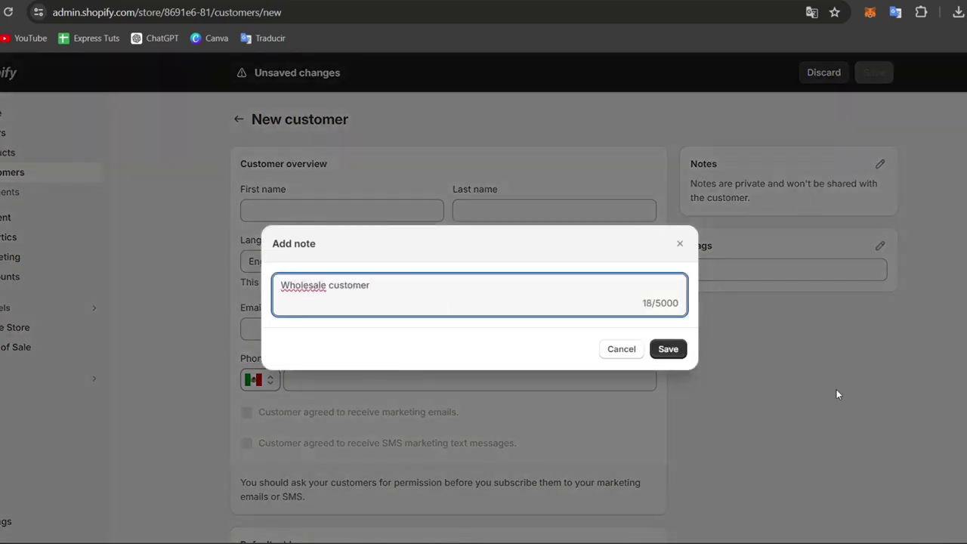
{"action": "left_click", "coordinate": [670, 349]}
Tag the customer 'wholesale', attempt to save, and move on to the Products list
{"action": "left_click", "coordinate": [775, 253]}
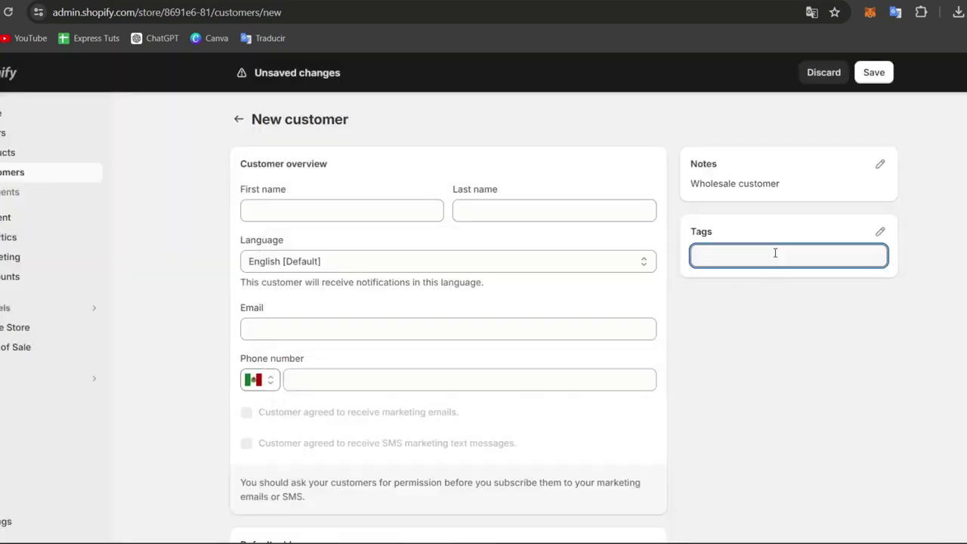
{"action": "type", "text": "who"}
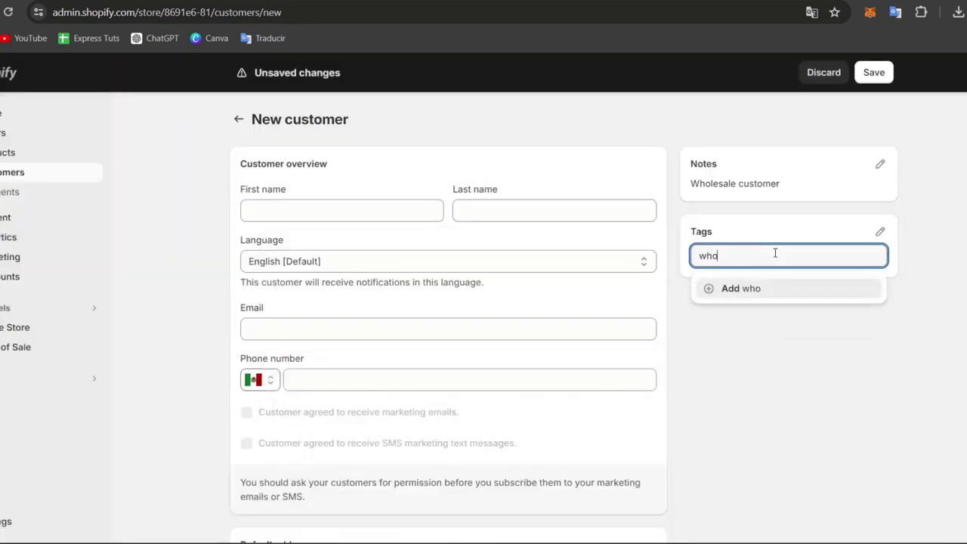
{"action": "type", "text": "lesale"}
{"action": "key", "text": "BackSpace"}
{"action": "type", "text": "le"}
{"action": "left_click", "coordinate": [814, 291]}
{"action": "left_click", "coordinate": [876, 70]}
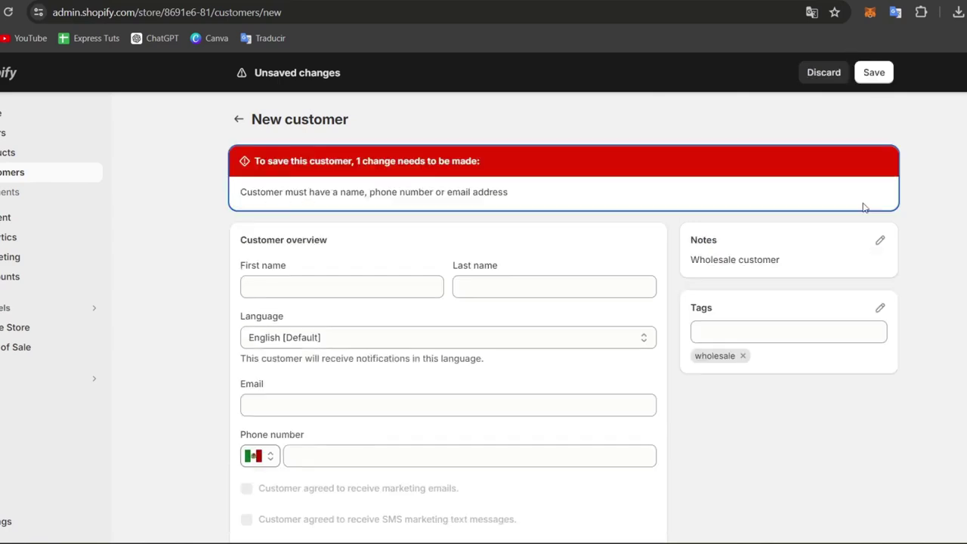
{"action": "left_click", "coordinate": [18, 154]}
Leave the unsaved customer form and save a new empty collection titled 'Wholesale Bundle 1'
{"action": "left_click", "coordinate": [639, 333]}
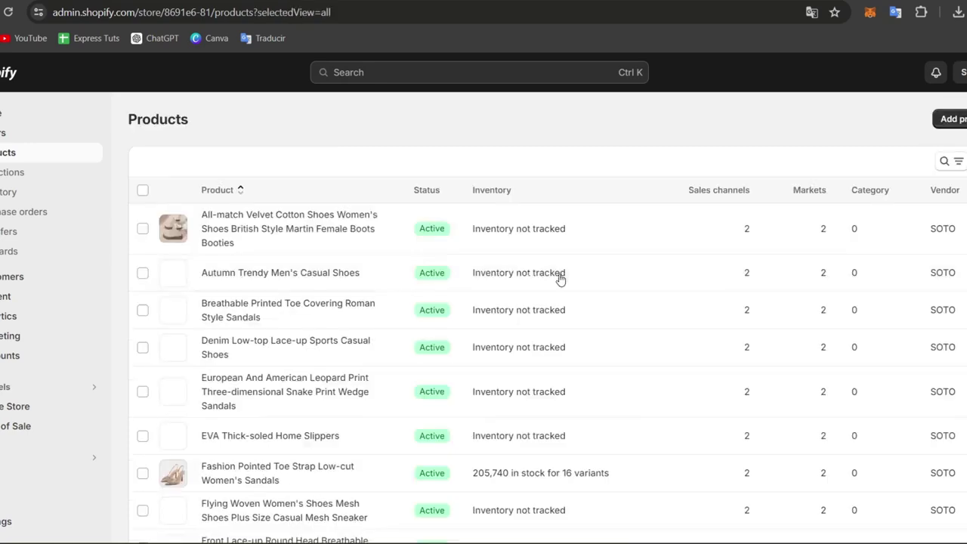
{"action": "left_click", "coordinate": [35, 177]}
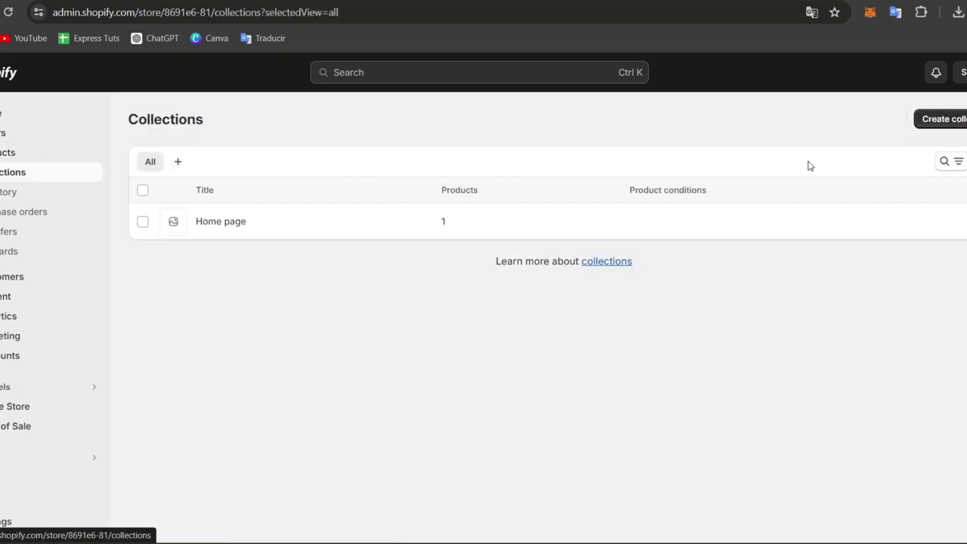
{"action": "left_click", "coordinate": [940, 119]}
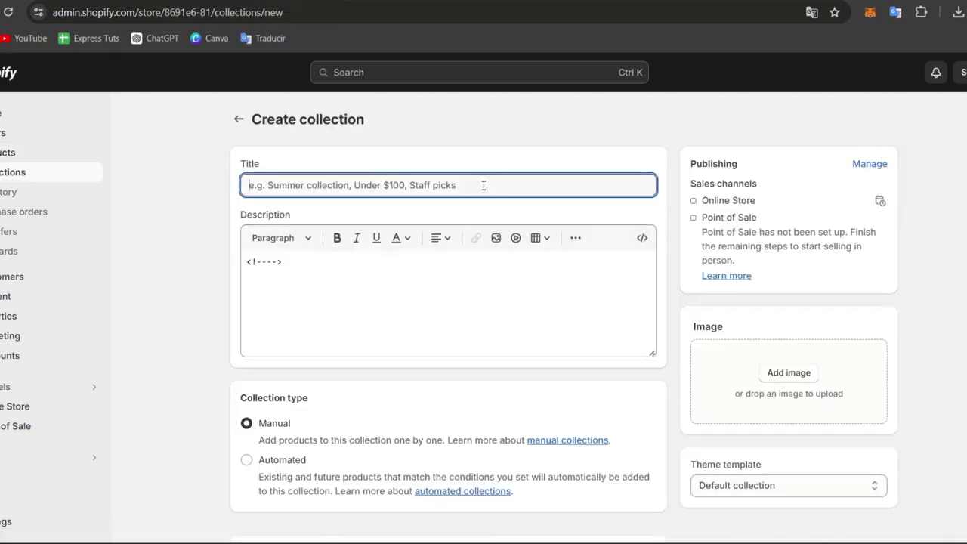
{"action": "type", "text": "Whol"}
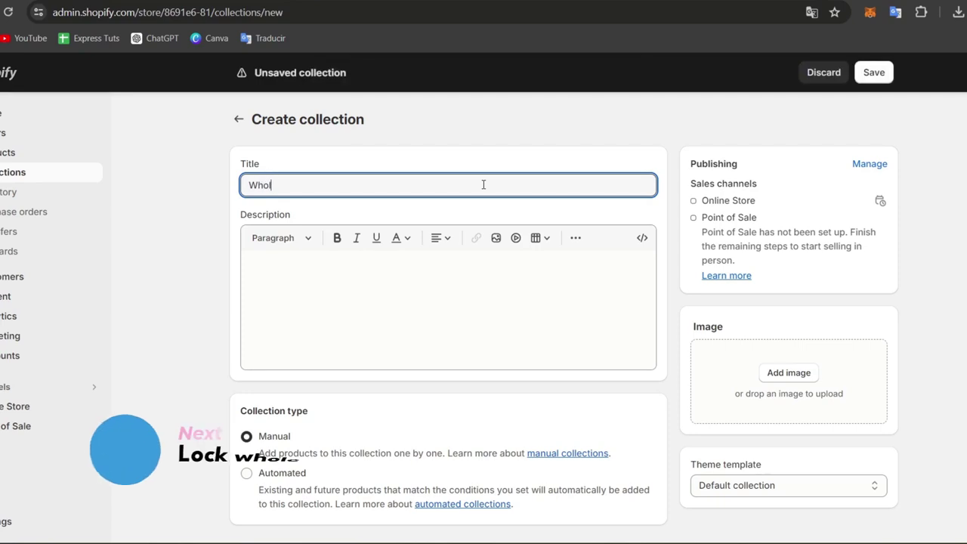
{"action": "type", "text": "esale Bundle 1"}
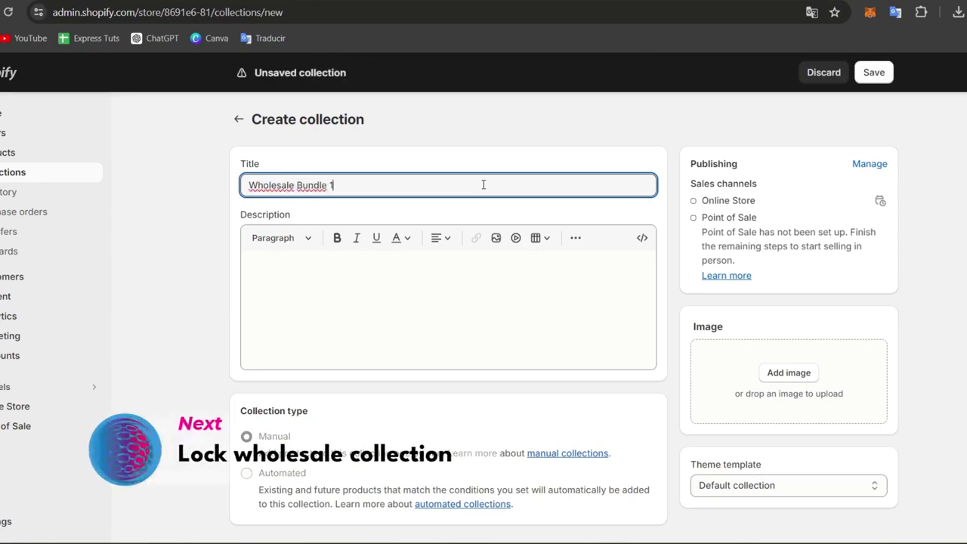
{"action": "left_click", "coordinate": [464, 304]}
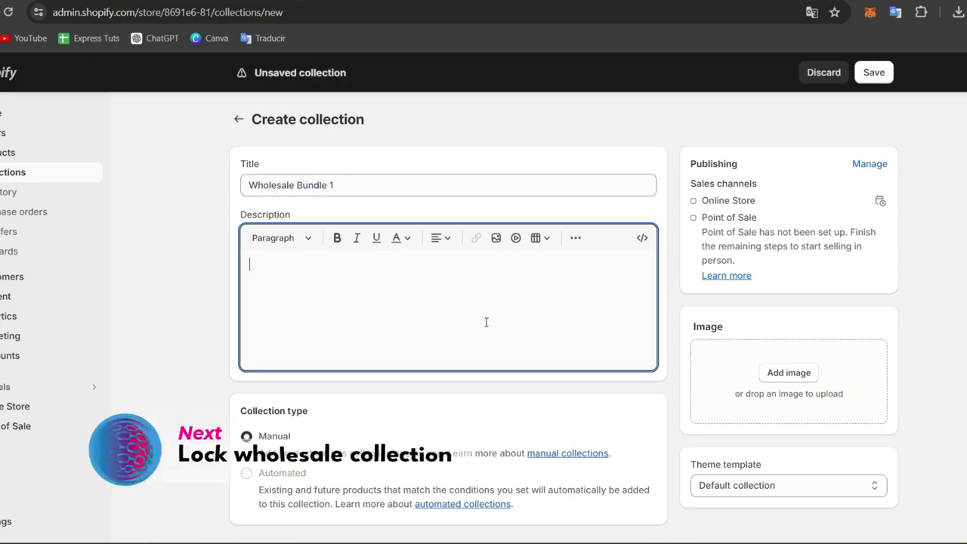
{"action": "scroll", "coordinate": [486, 321], "scroll_direction": "down", "scroll_amount": 1}
{"action": "left_click", "coordinate": [874, 72]}
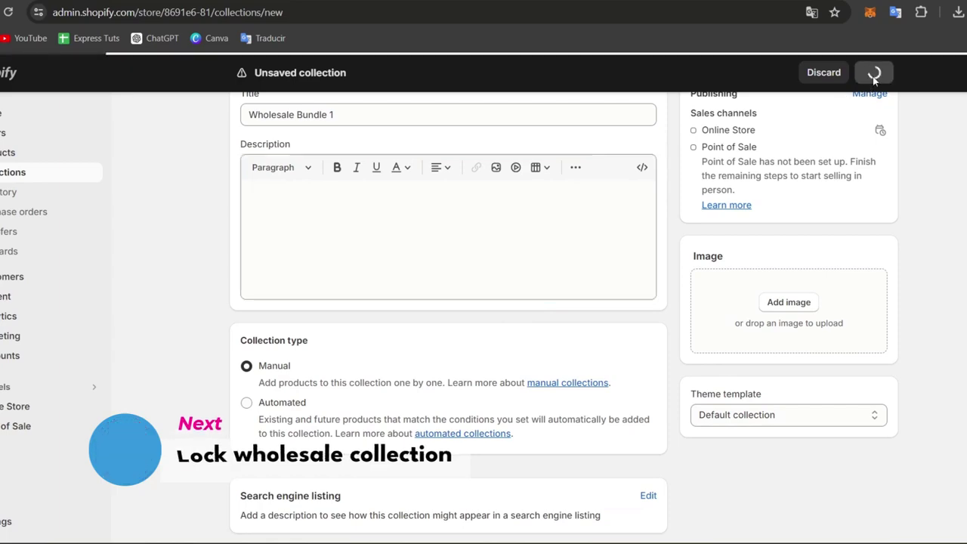
{"action": "scroll", "coordinate": [459, 344], "scroll_direction": "down", "scroll_amount": 3}
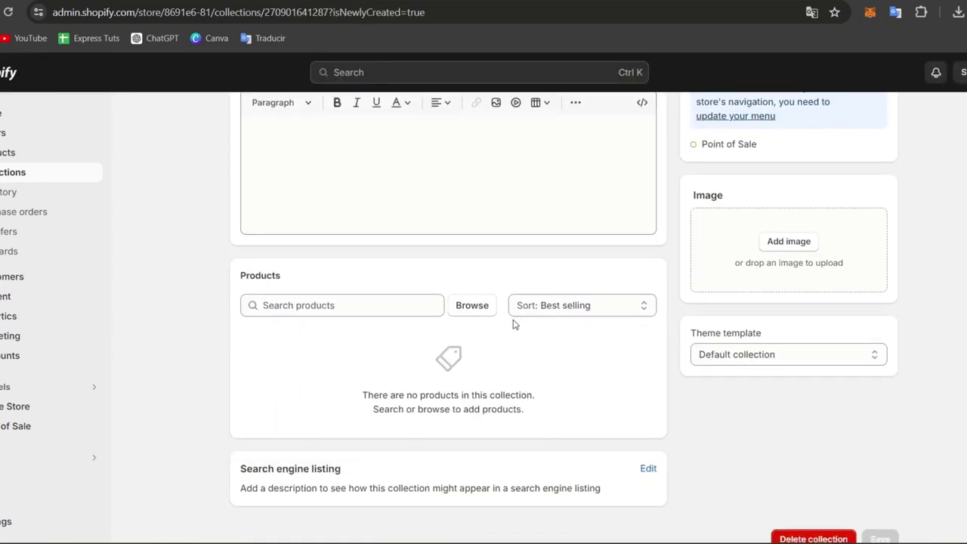
Add seven shoes, from All-match Velvet Cotton Shoes to Fashion Pointed Toe Strap sandals, then return to Collections
{"action": "left_click", "coordinate": [472, 308]}
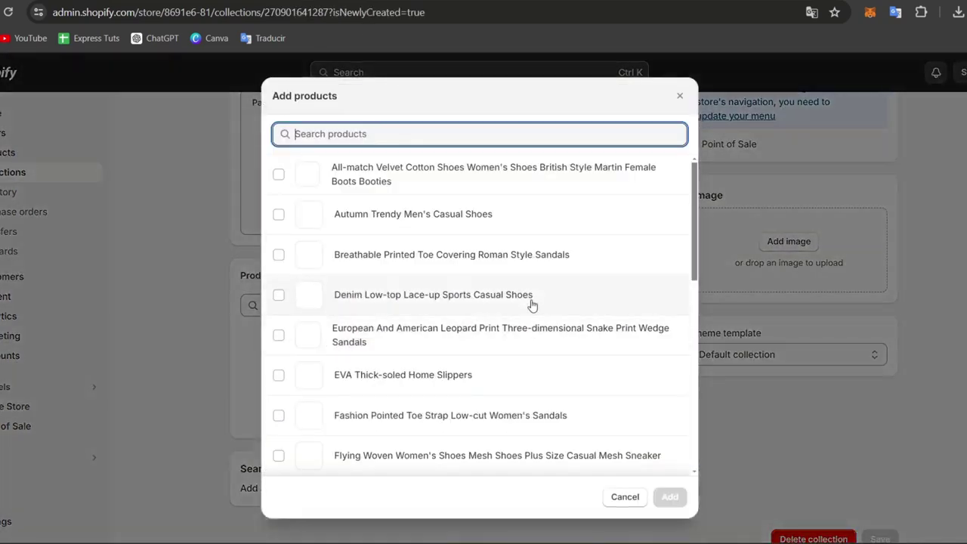
{"action": "left_click", "coordinate": [279, 175]}
{"action": "left_click", "coordinate": [279, 214]}
{"action": "left_click", "coordinate": [279, 255]}
{"action": "left_click", "coordinate": [279, 295]}
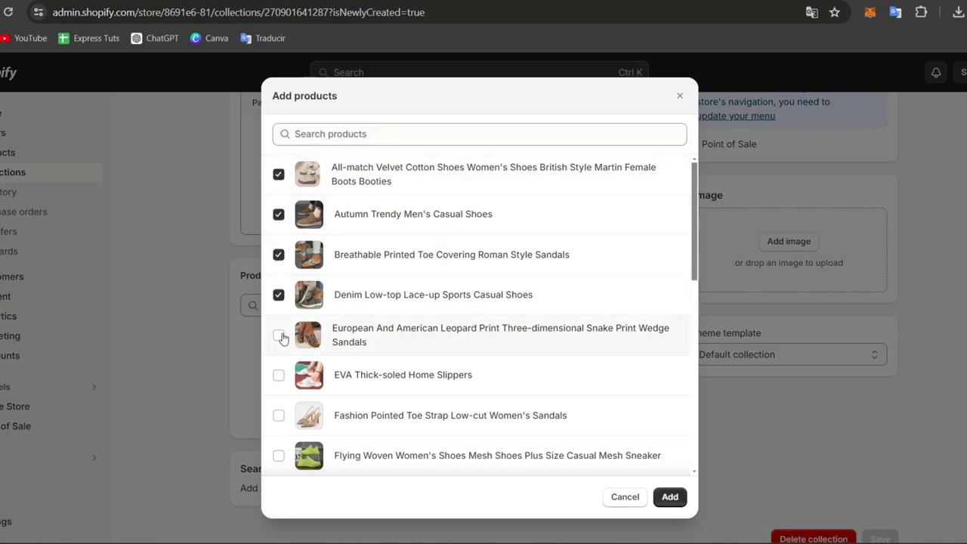
{"action": "left_click", "coordinate": [279, 334]}
{"action": "left_click", "coordinate": [279, 375]}
{"action": "left_click", "coordinate": [279, 415]}
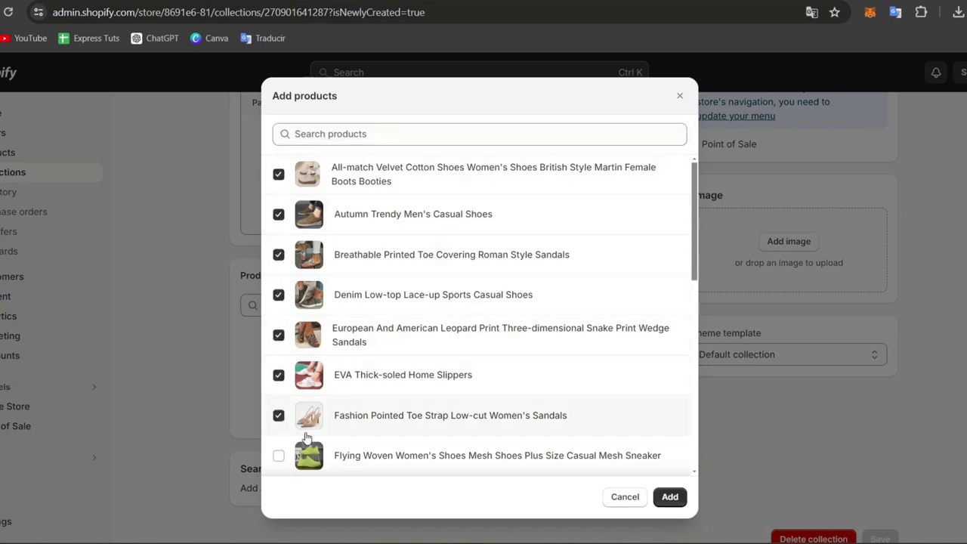
{"action": "left_click", "coordinate": [670, 498]}
{"action": "scroll", "coordinate": [831, 378], "scroll_direction": "down", "scroll_amount": 3}
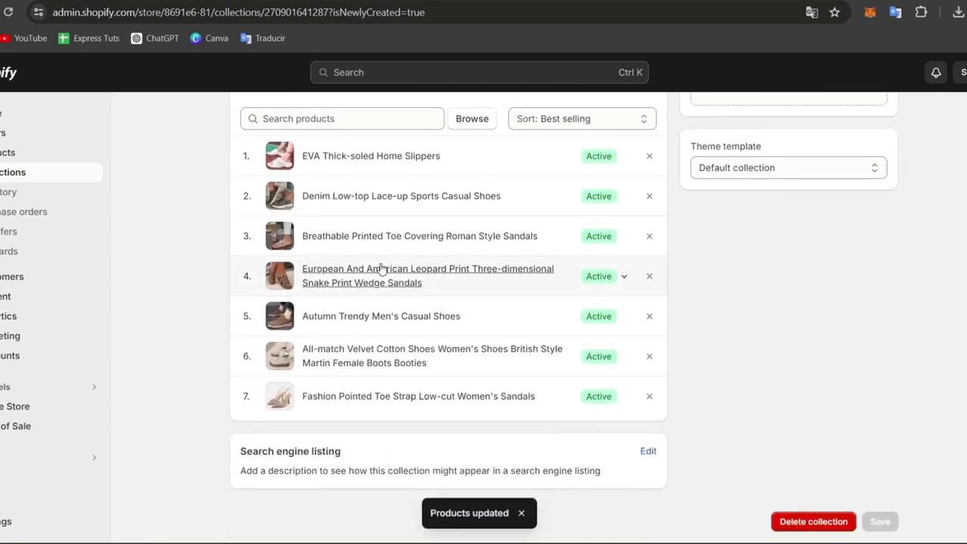
{"action": "scroll", "coordinate": [788, 412], "scroll_direction": "up", "scroll_amount": 5}
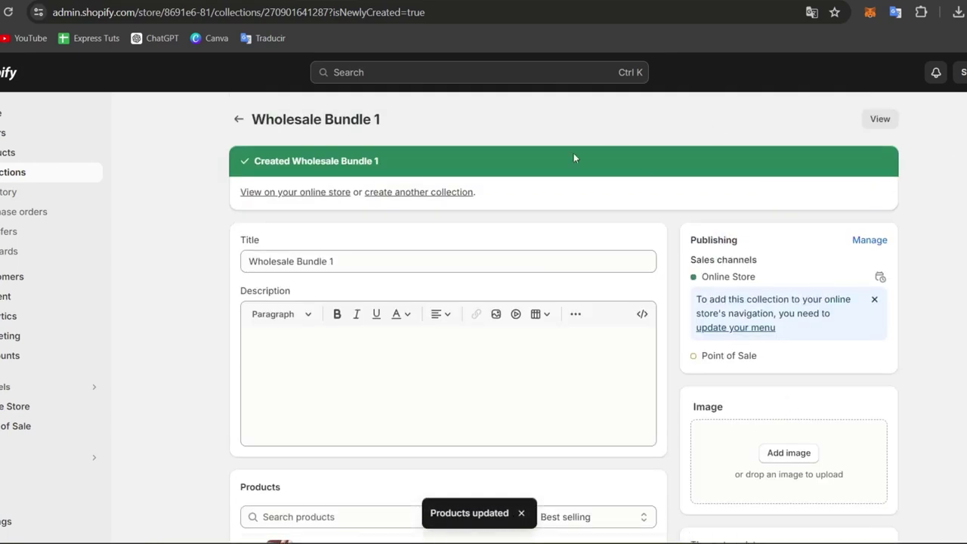
{"action": "left_click", "coordinate": [238, 118]}
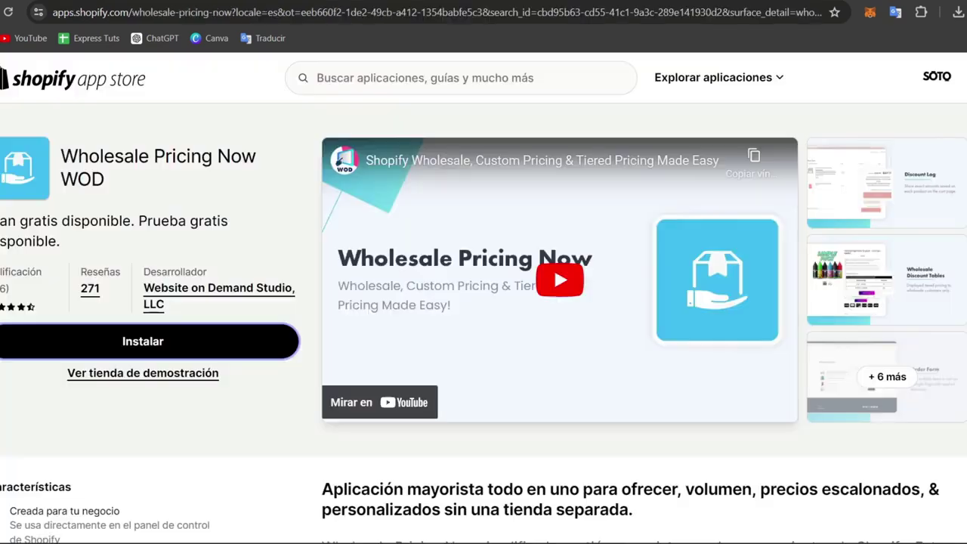
Search the App Store for 'locksmith', then edit the lock's access denied message and add a key
{"action": "left_click", "coordinate": [402, 81]}
{"action": "type", "text": "locks"}
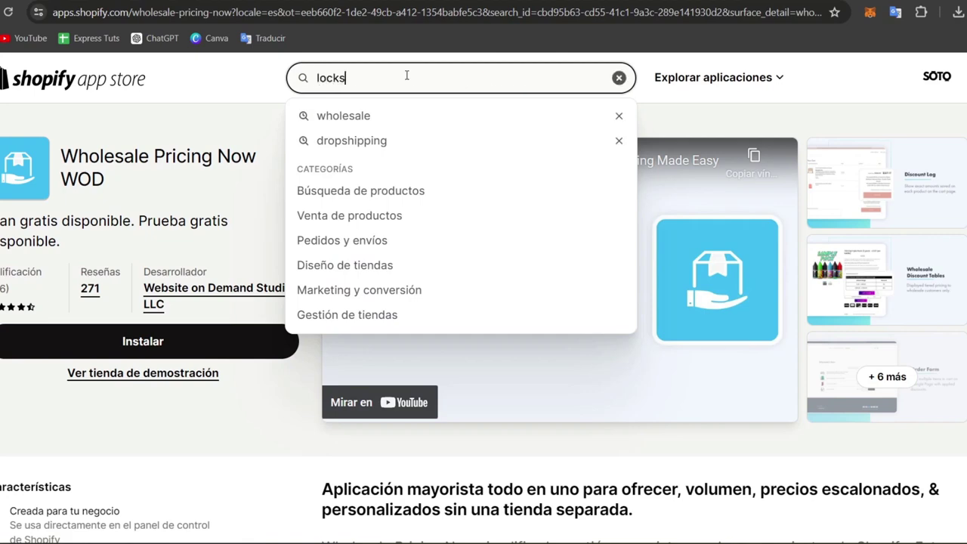
{"action": "type", "text": "mith"}
{"action": "key", "text": "Return"}
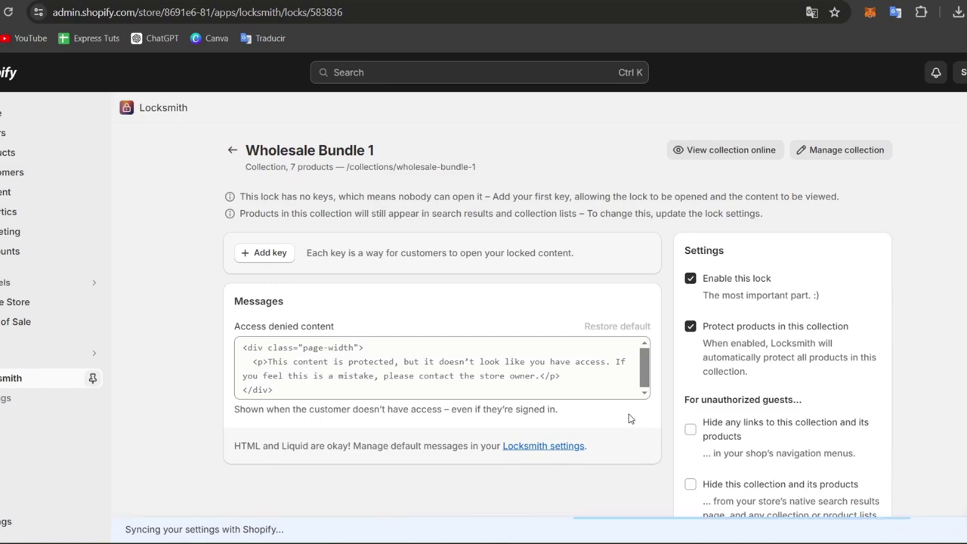
{"action": "left_click", "coordinate": [467, 349]}
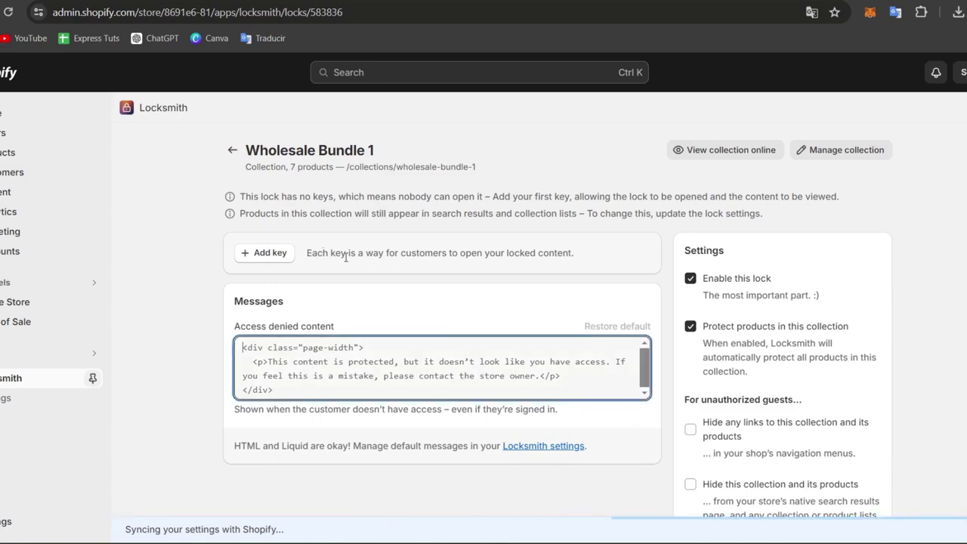
{"action": "left_click", "coordinate": [281, 254]}
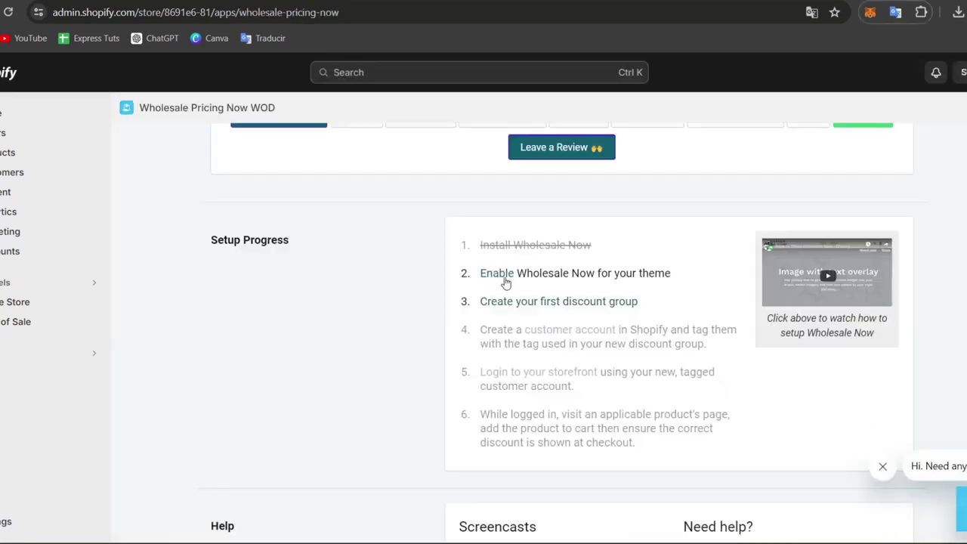
Choose 'Create your first discount group' in Wholesale Pricing Now's Setup Progress
{"action": "left_click", "coordinate": [538, 305]}
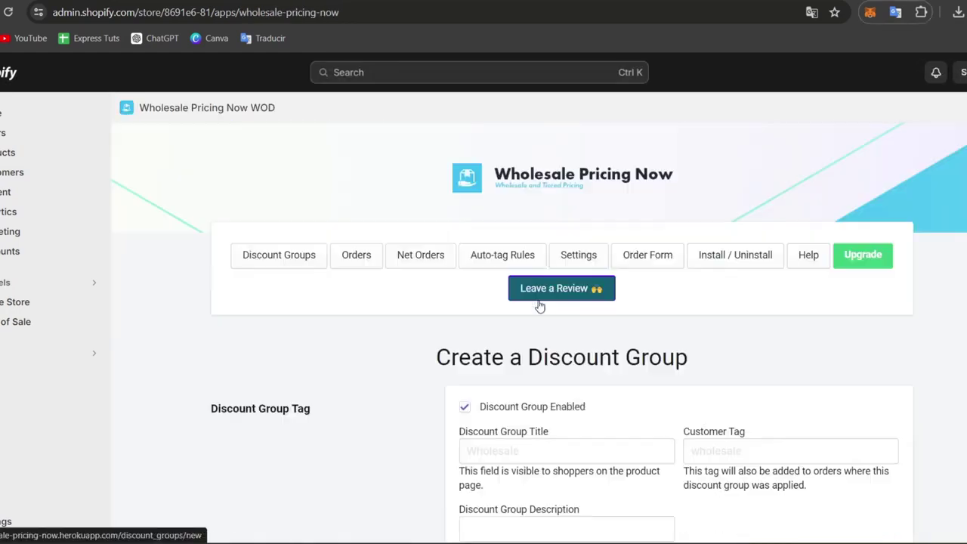
{"action": "scroll", "coordinate": [710, 359], "scroll_direction": "down", "scroll_amount": 3}
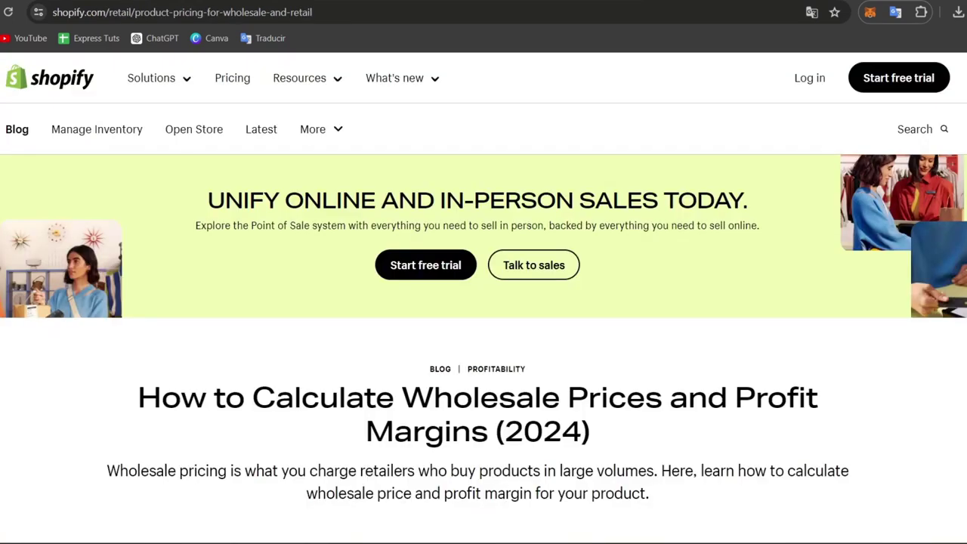
Scroll the 'How to Calculate Wholesale Prices' article down to its profit-margin advice
{"action": "scroll", "coordinate": [534, 210], "scroll_direction": "down", "scroll_amount": 3}
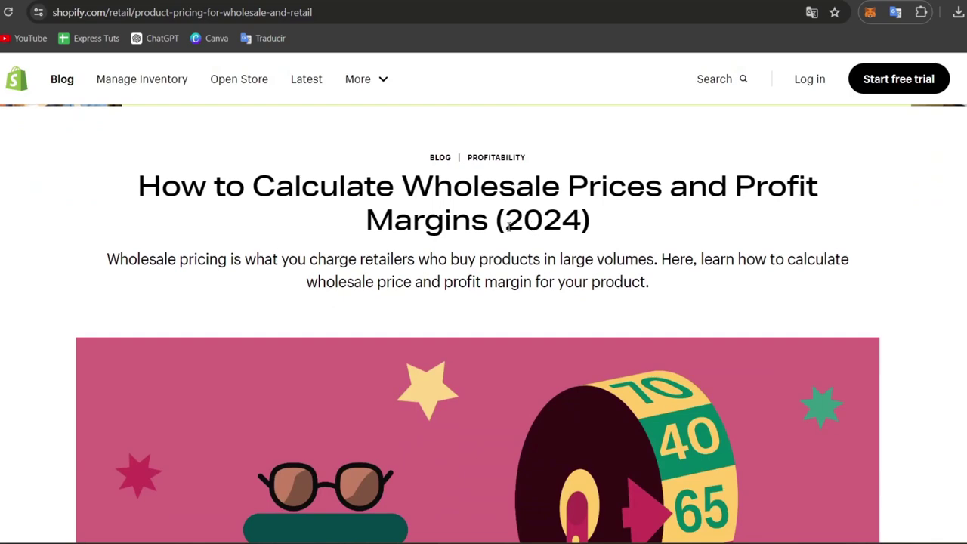
{"action": "scroll", "coordinate": [508, 226], "scroll_direction": "down", "scroll_amount": 10}
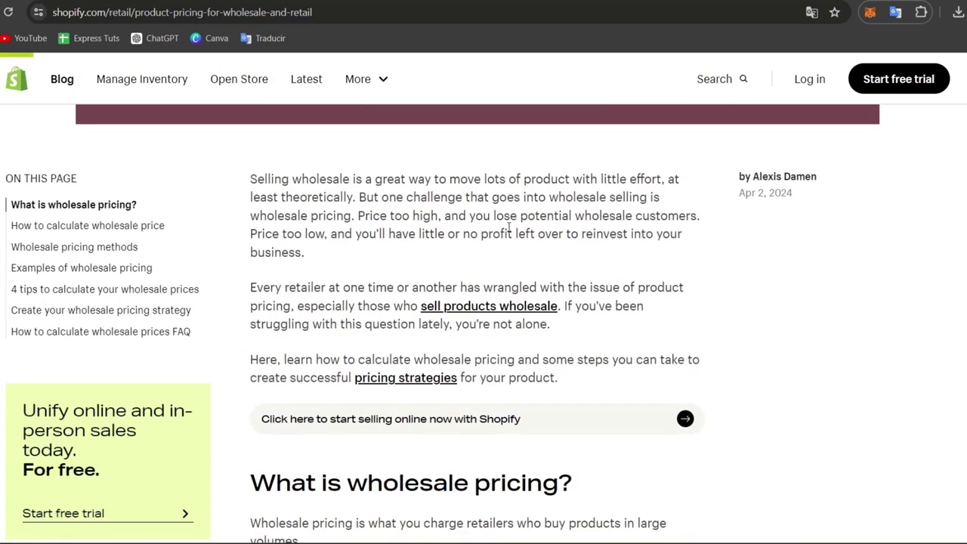
{"action": "scroll", "coordinate": [507, 226], "scroll_direction": "down", "scroll_amount": 10}
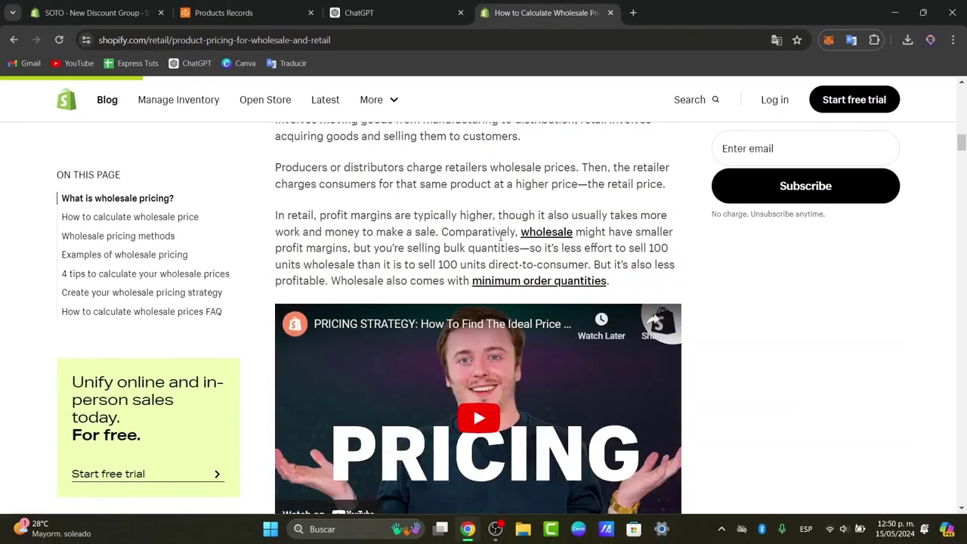
{"action": "scroll", "coordinate": [500, 236], "scroll_direction": "down", "scroll_amount": 10}
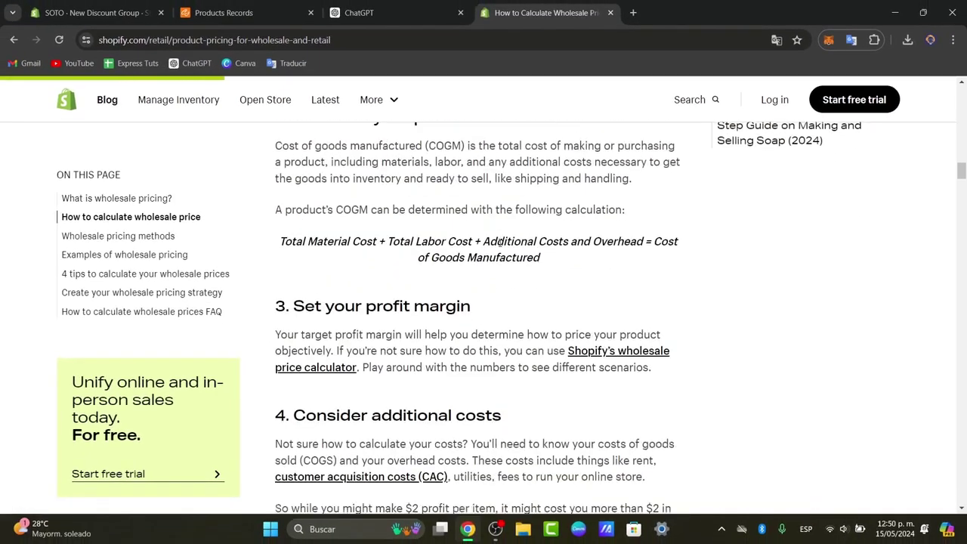
{"action": "scroll", "coordinate": [499, 242], "scroll_direction": "down", "scroll_amount": 1}
{"action": "left_click", "coordinate": [134, 12]}
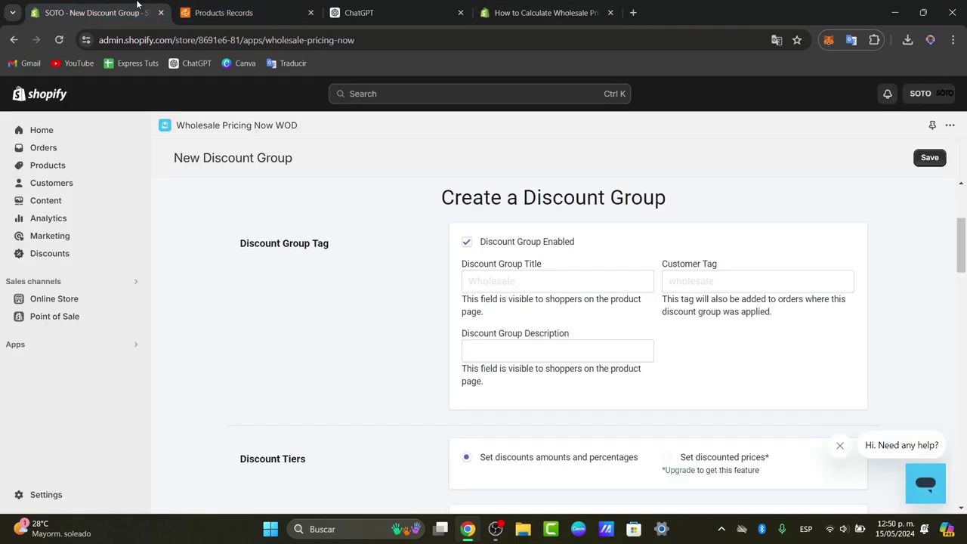